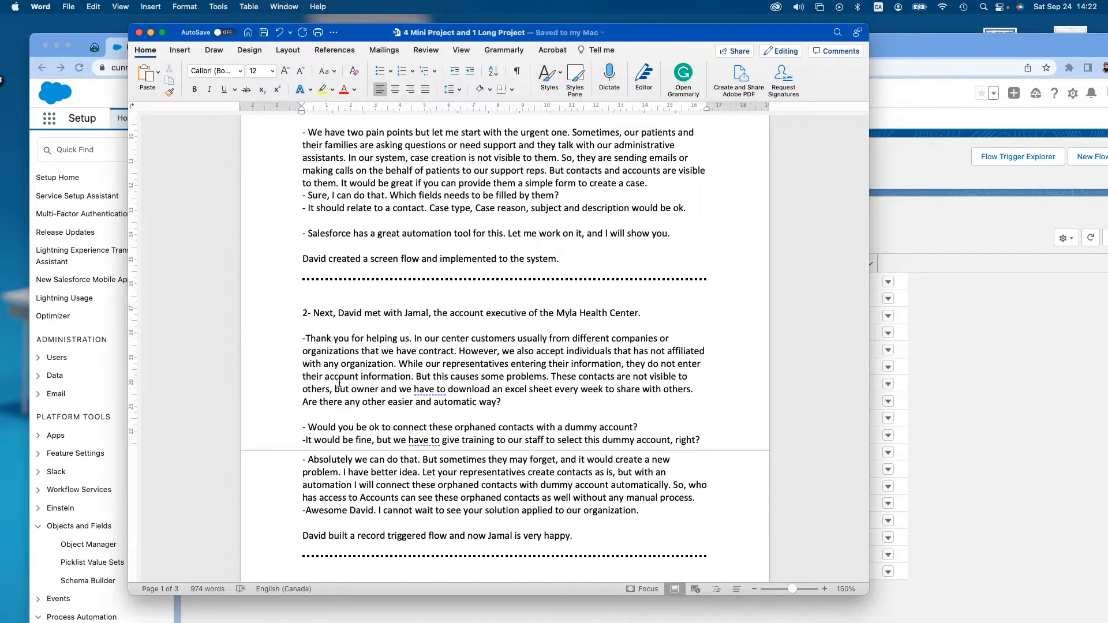
- Switch to Salesforce in Chrome and open the Accounts list of the Myla Health Center app
click(111, 98)
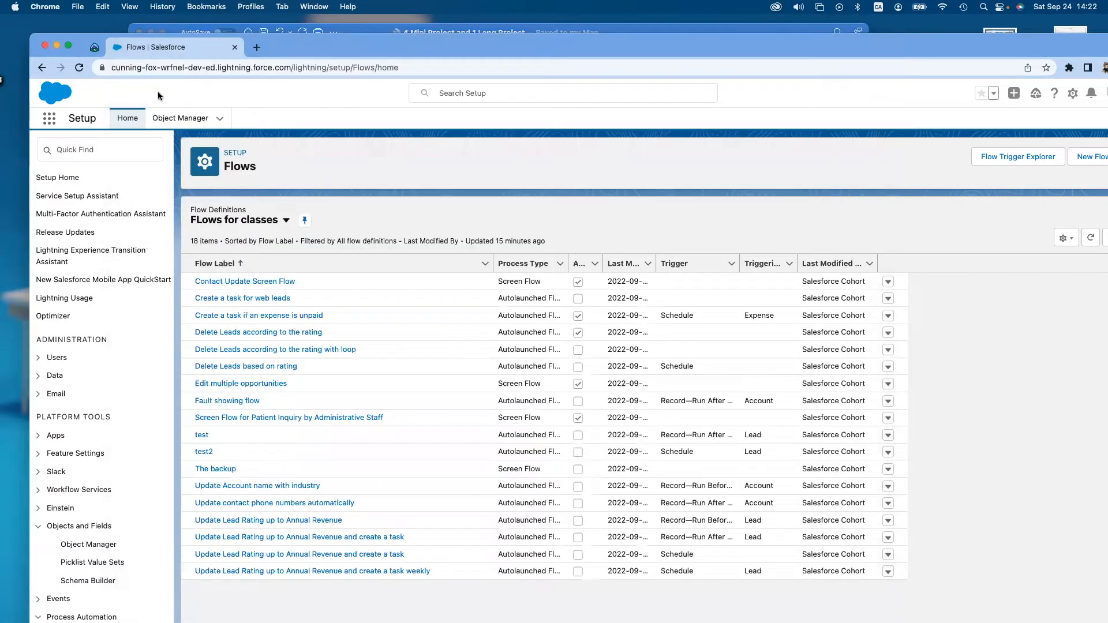
click(47, 122)
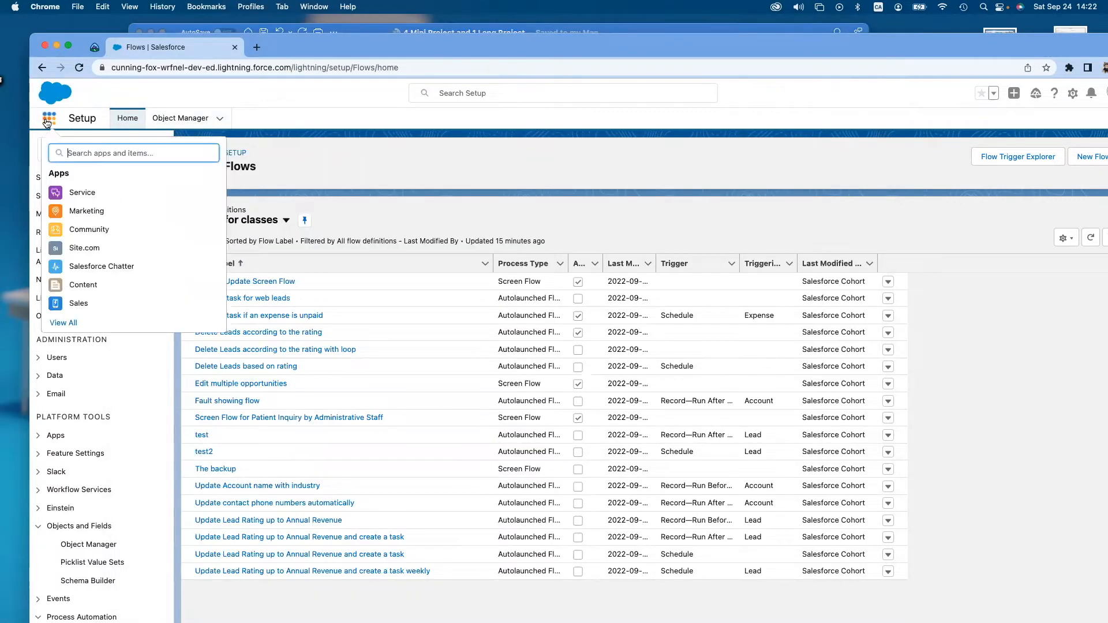
text(myl)
click(98, 195)
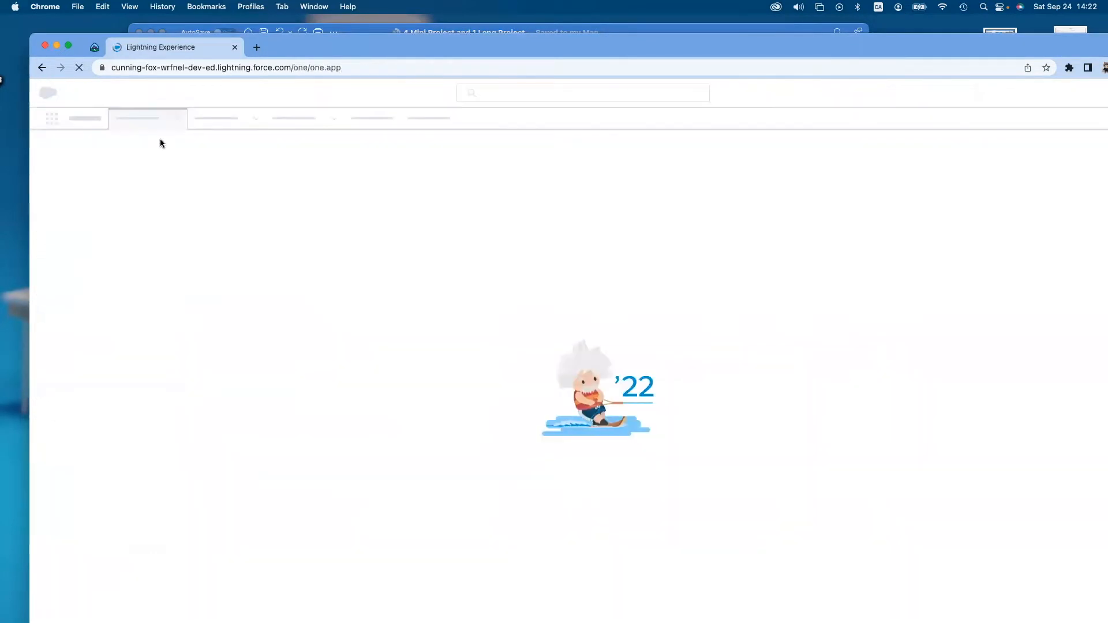
click(419, 119)
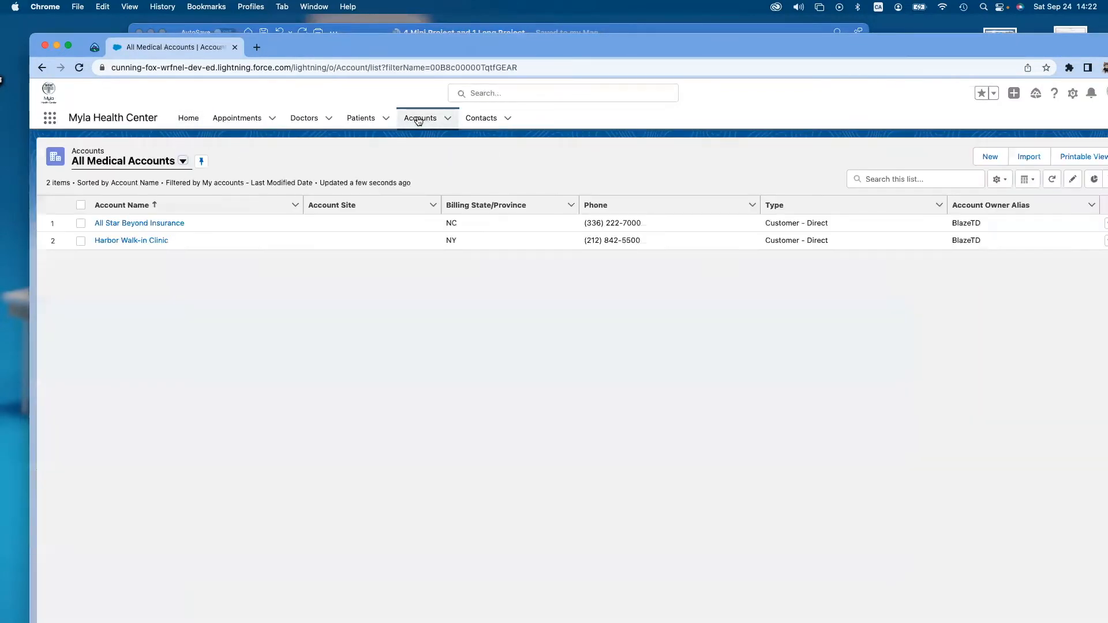
- Create and save a new account with the account name "No Account"
click(991, 158)
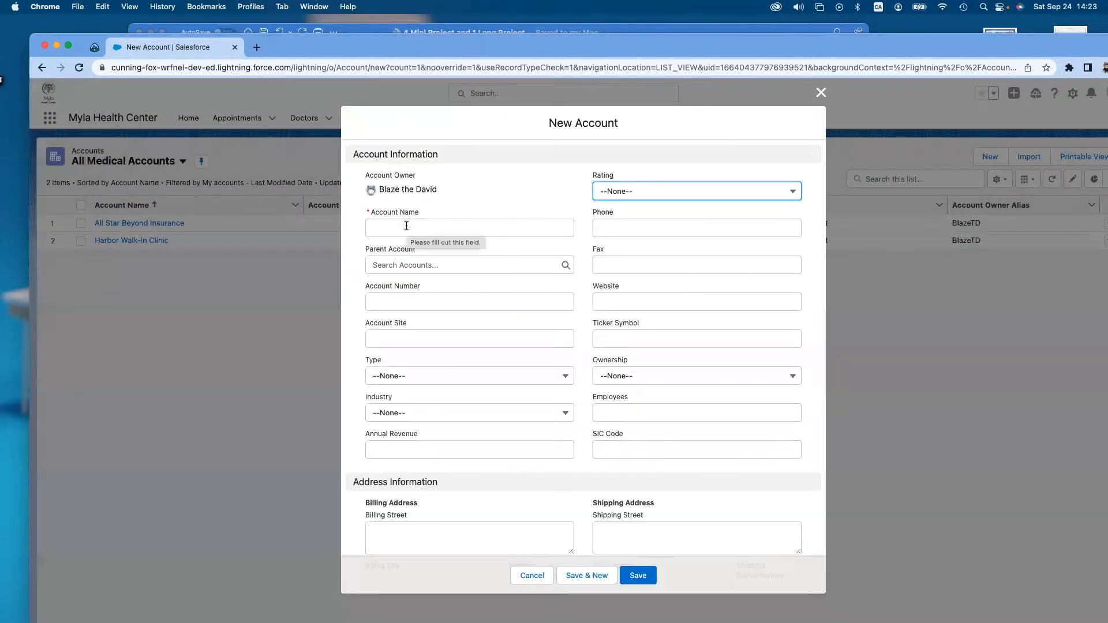
click(407, 226)
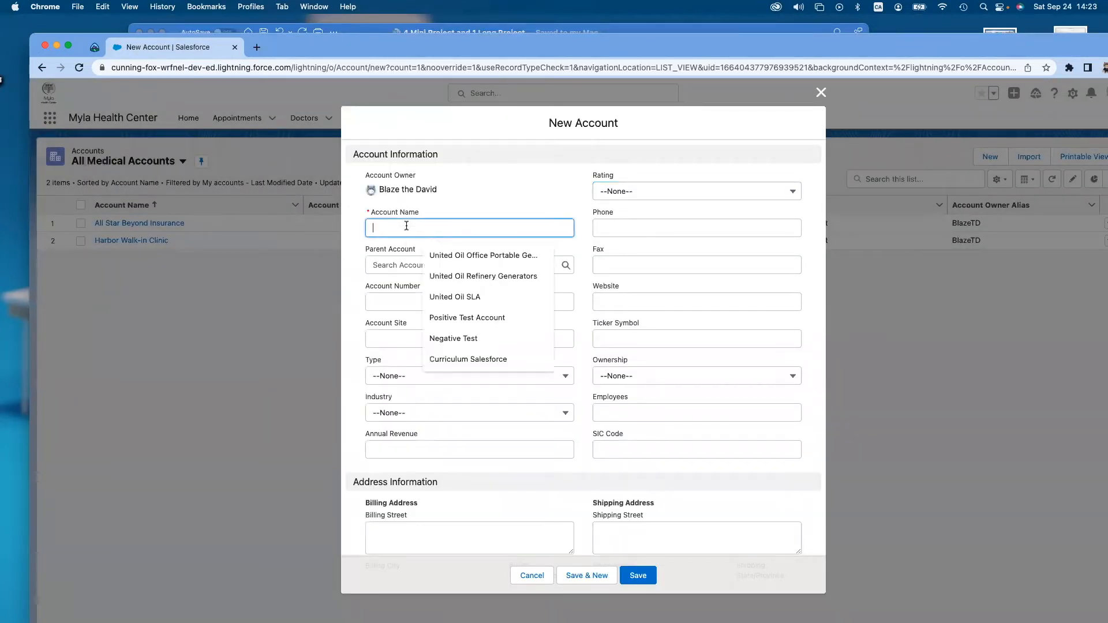
text(No Account)
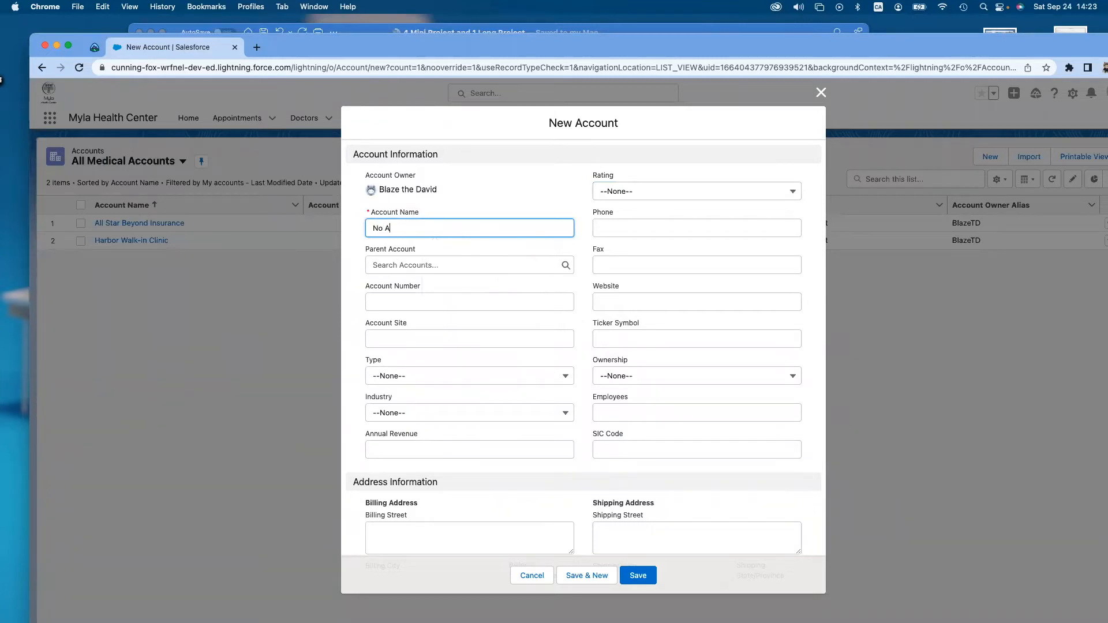
click(509, 201)
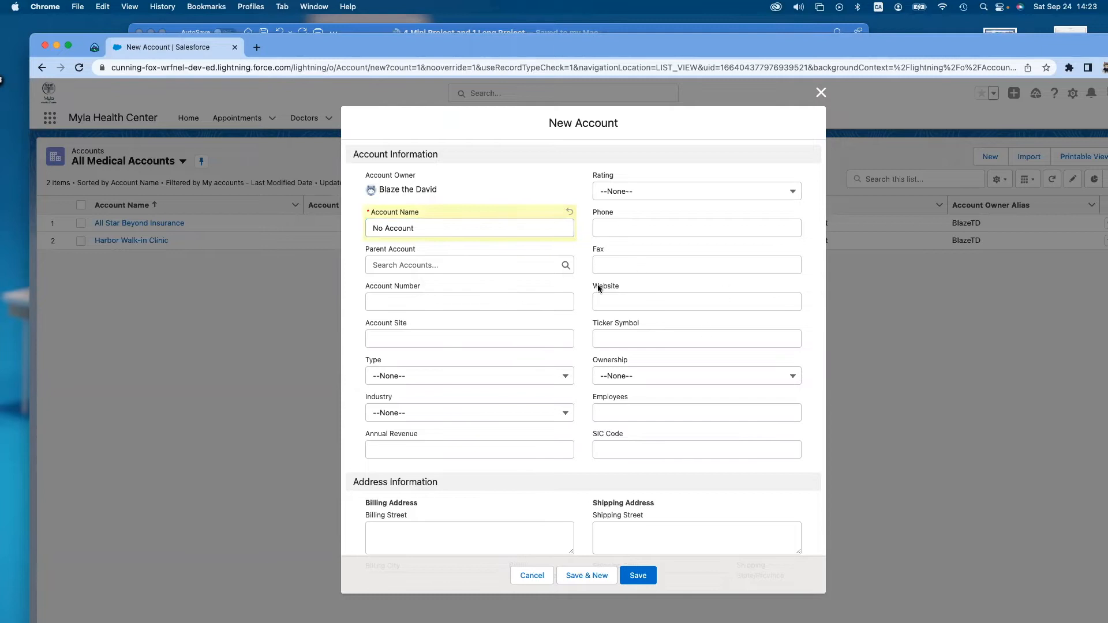
scroll(540, 322, down, 8)
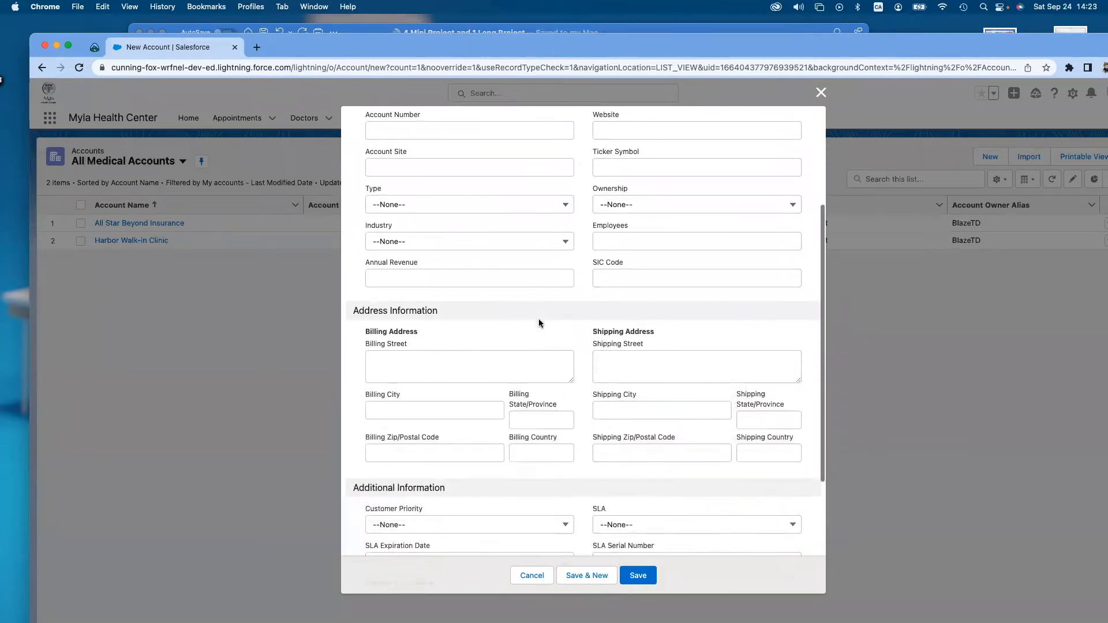
click(638, 575)
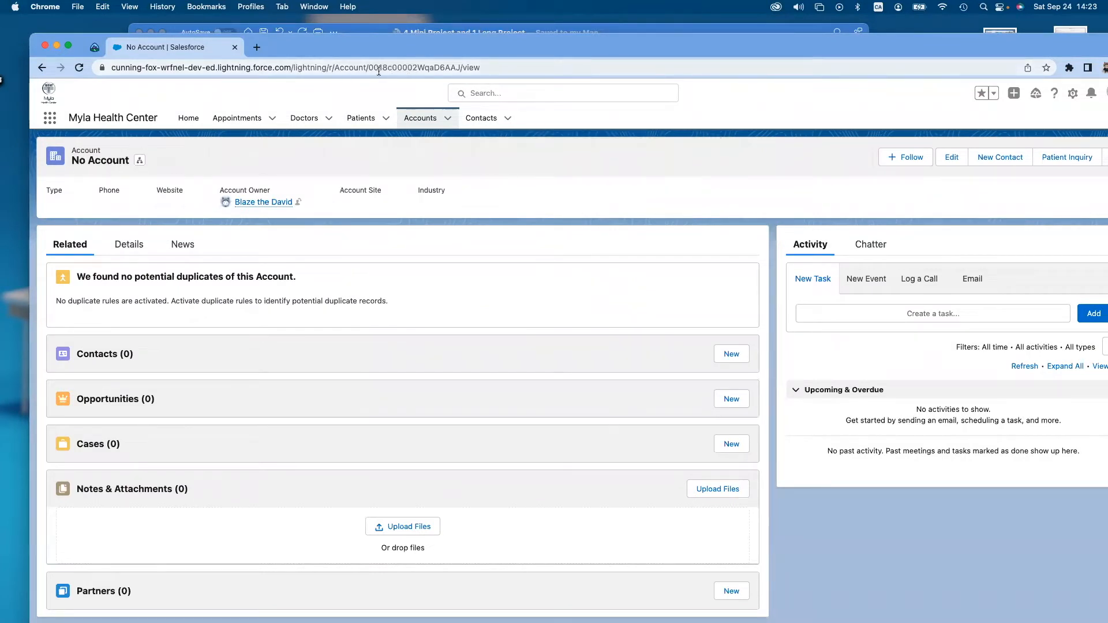
- Duplicate the new account's browser tab and open the Flows page in Setup
right_click(192, 50)
click(233, 128)
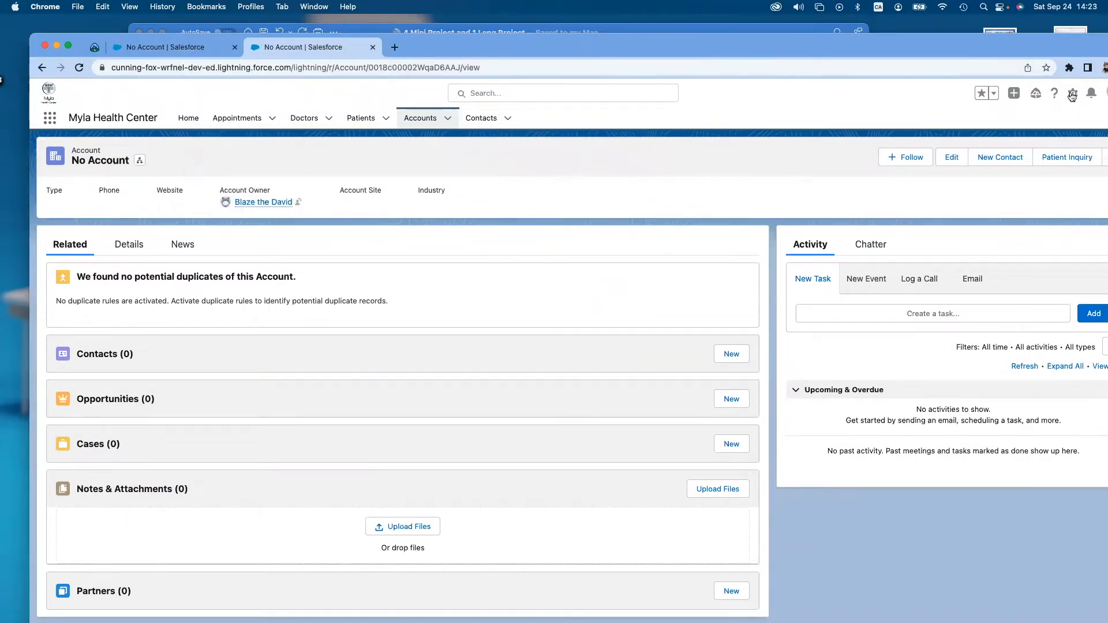
click(1073, 93)
click(1026, 135)
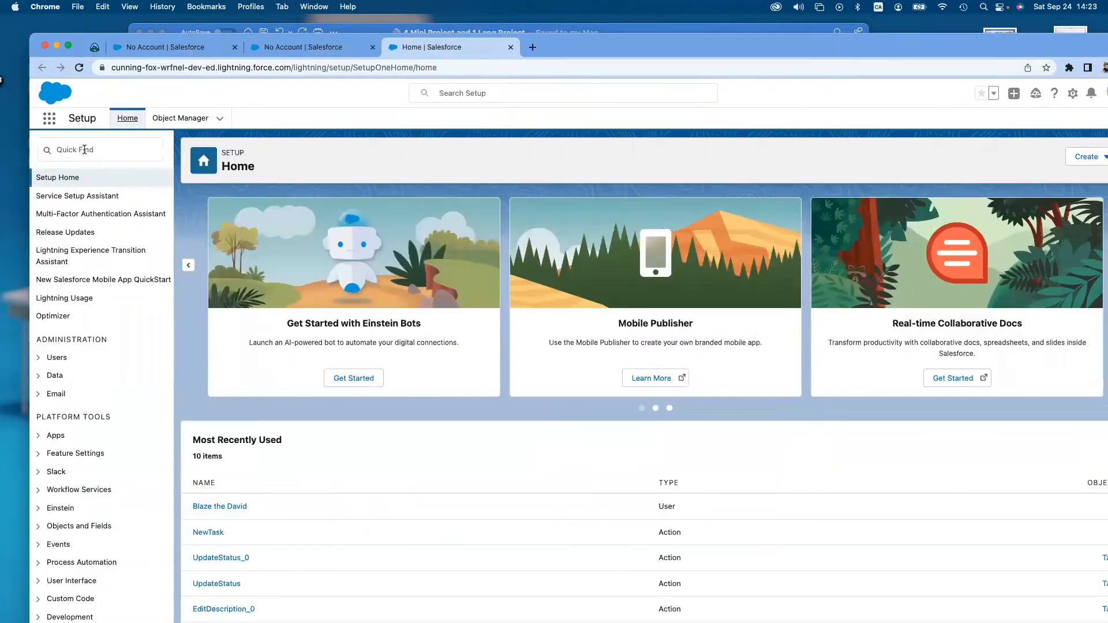
click(85, 150)
text(flow)
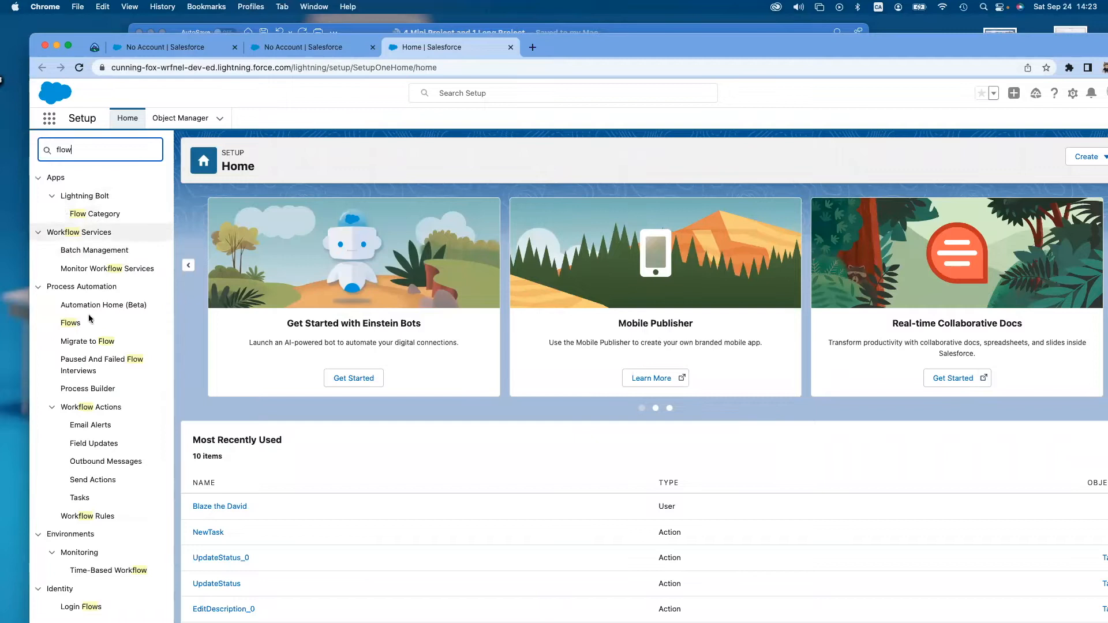
click(71, 323)
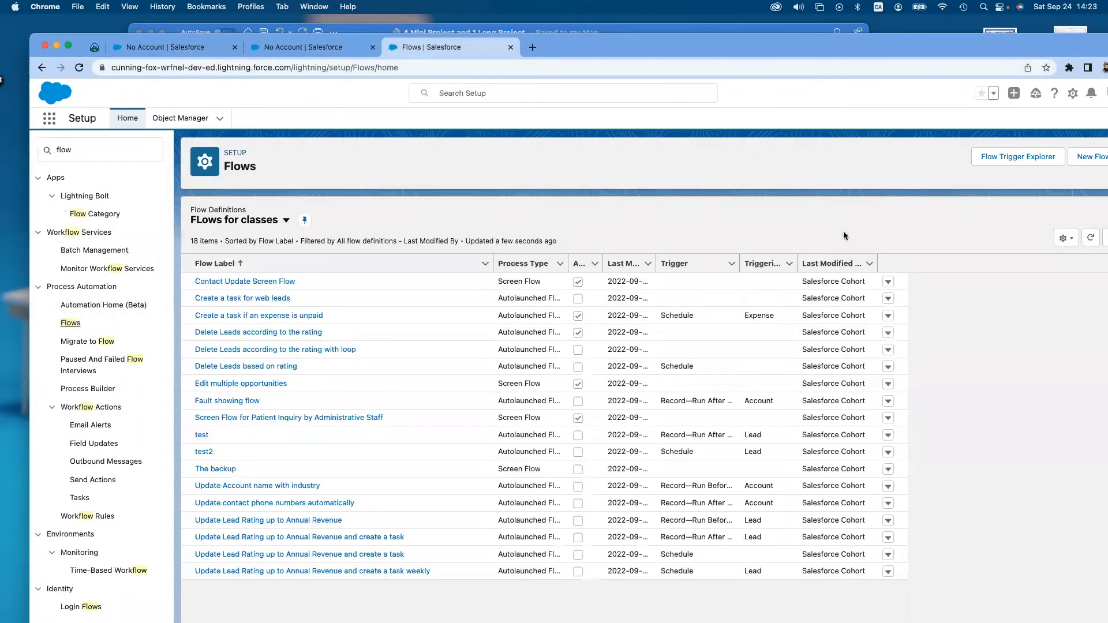
- Create a record-triggered flow in a full-screen browser window and set Contact as its triggering object
click(1092, 158)
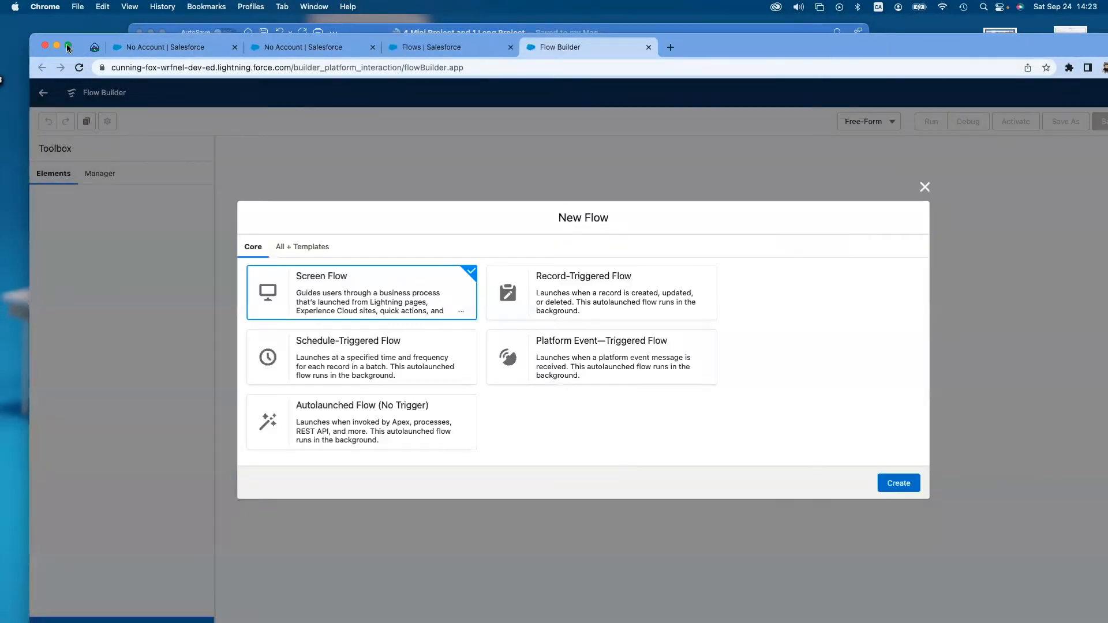
click(69, 45)
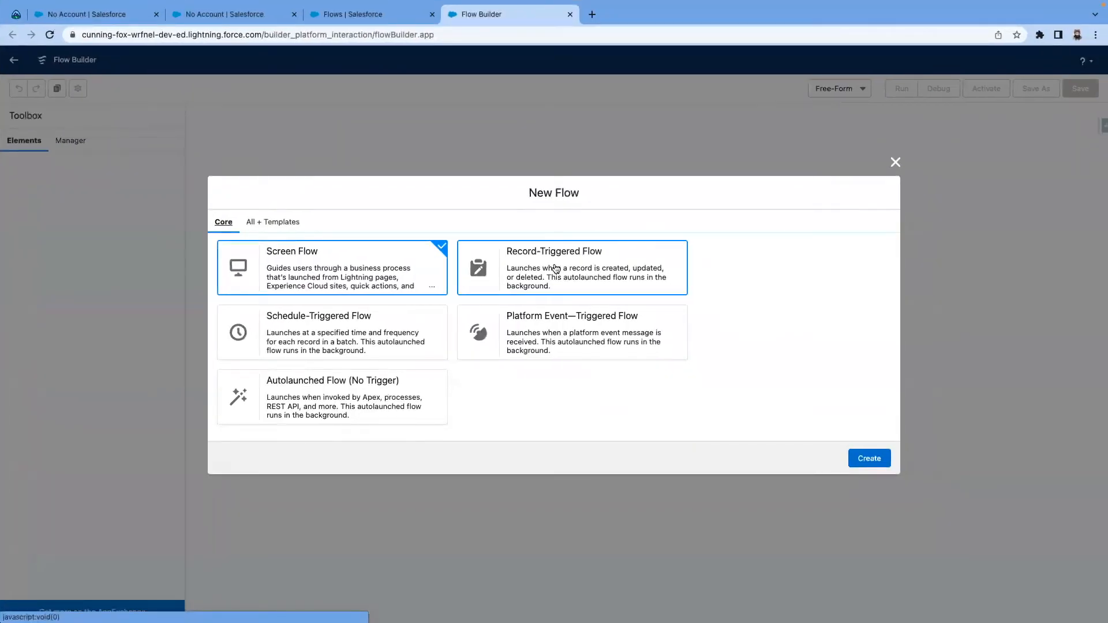
click(557, 270)
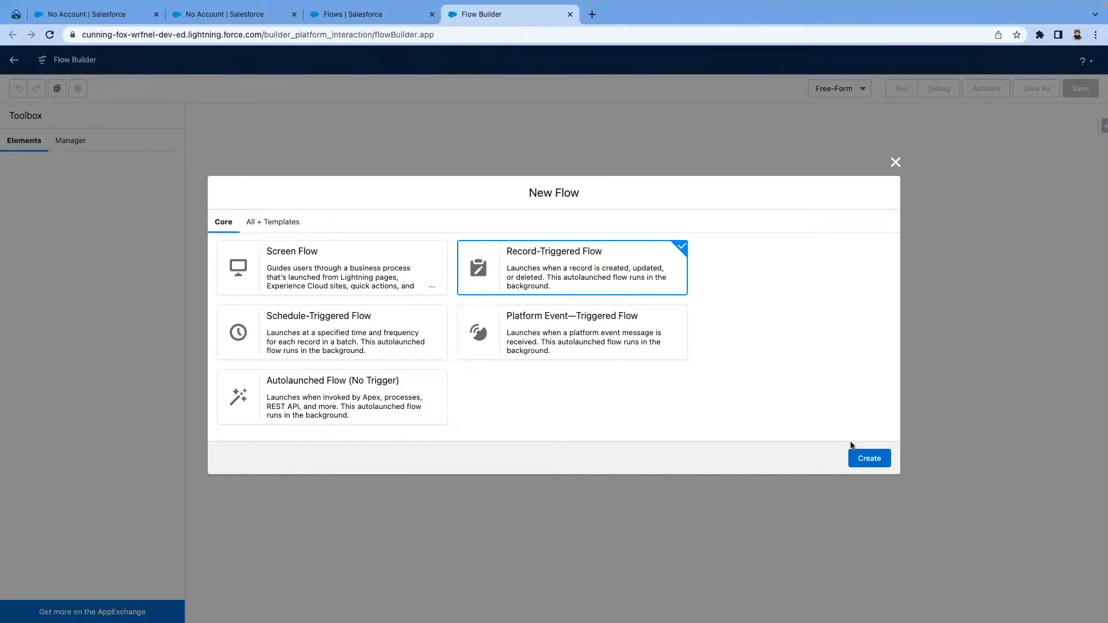
click(863, 458)
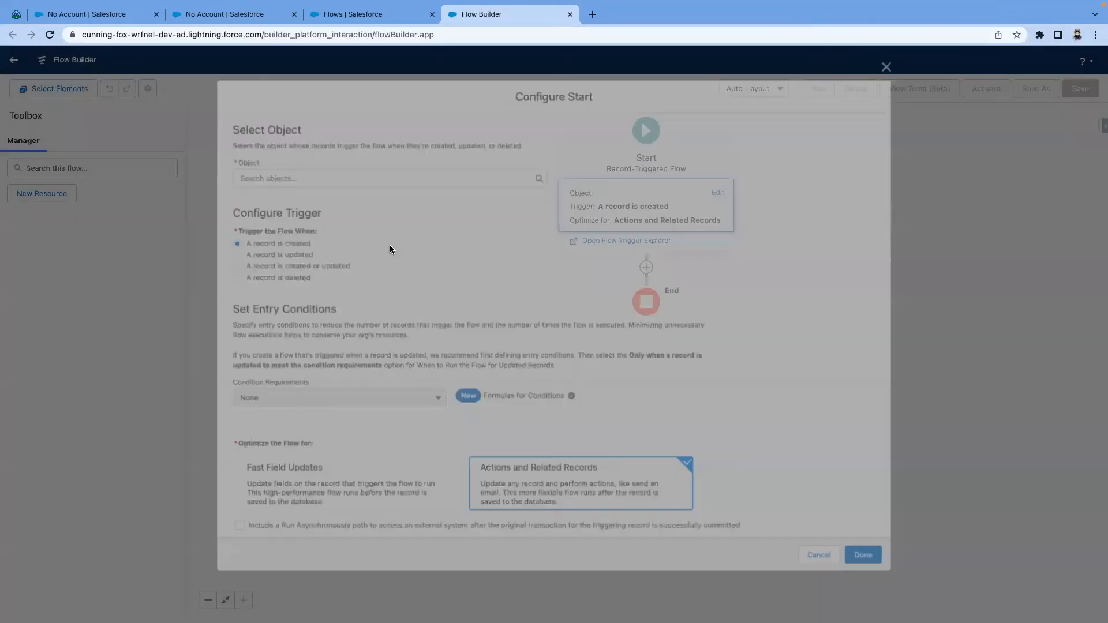
text(conta)
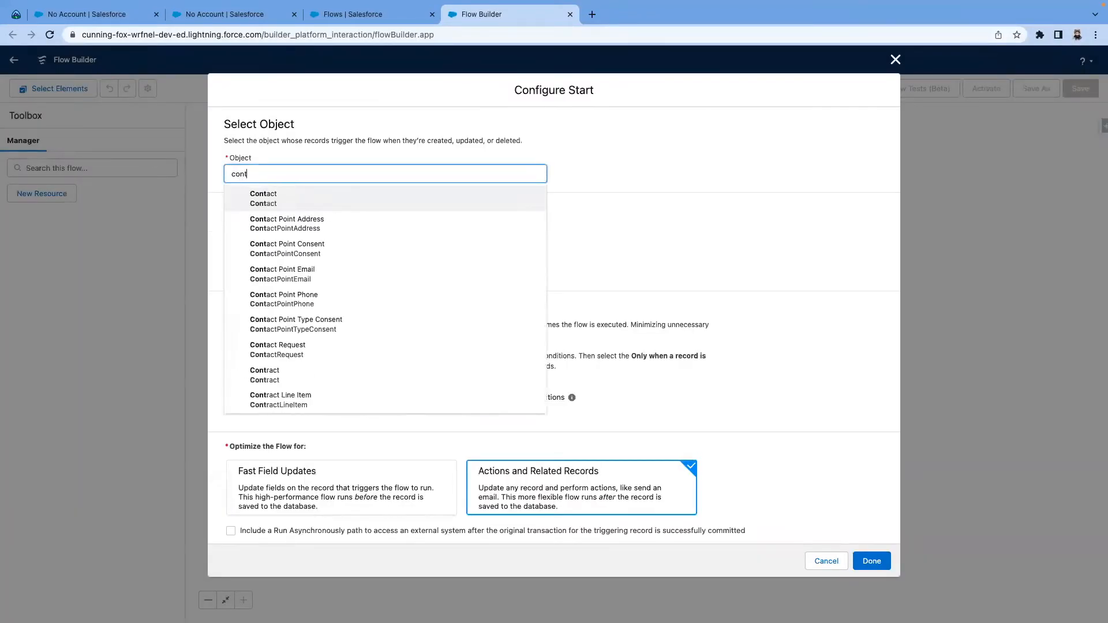
click(308, 209)
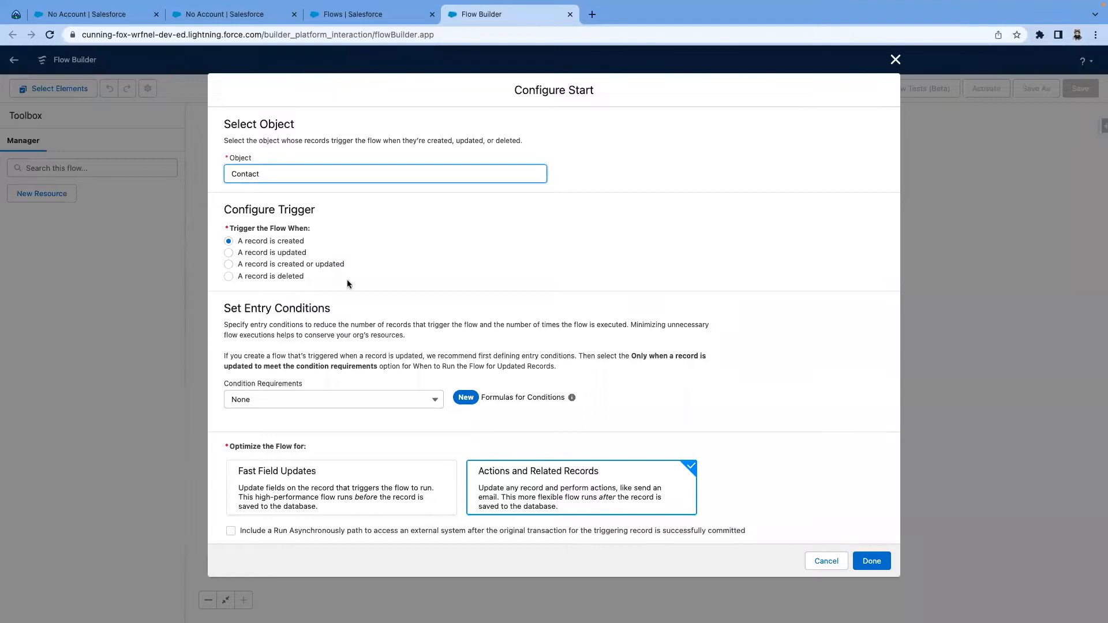
- Set the entry condition requirements to All Conditions Are Met (AND) and choose AccountId as the condition's field
scroll(350, 285, down, 1)
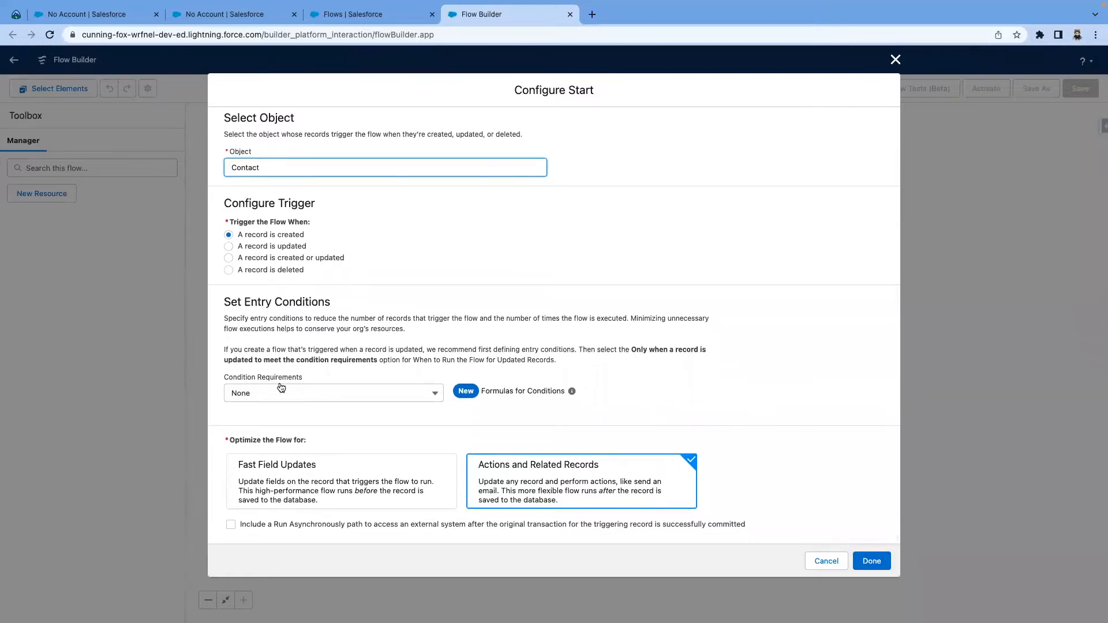
click(322, 397)
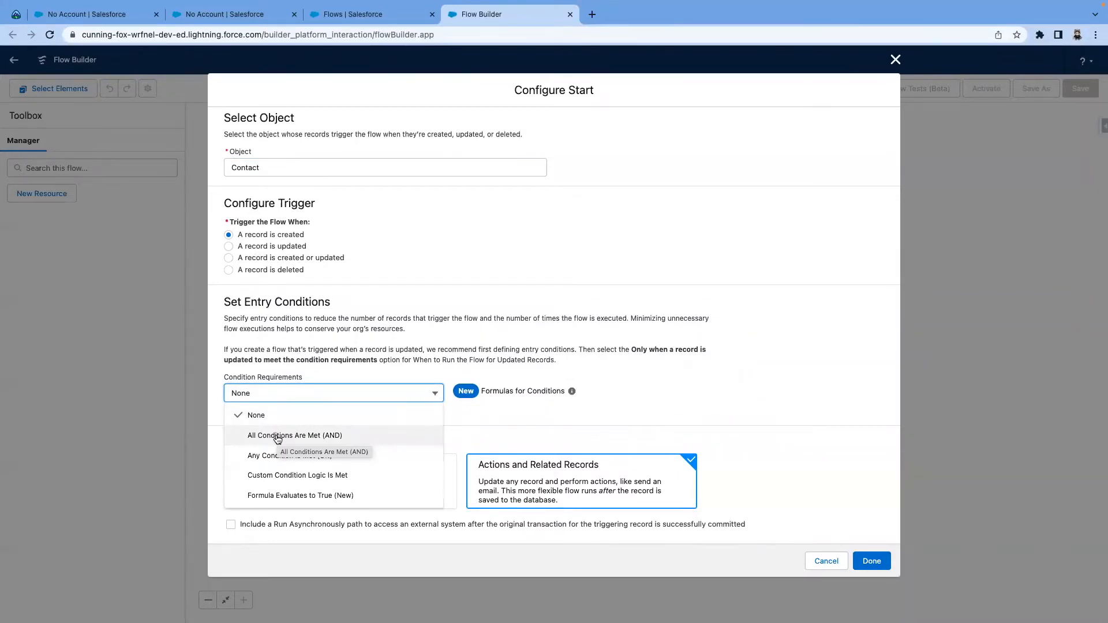
click(314, 439)
scroll(283, 376, down, 2)
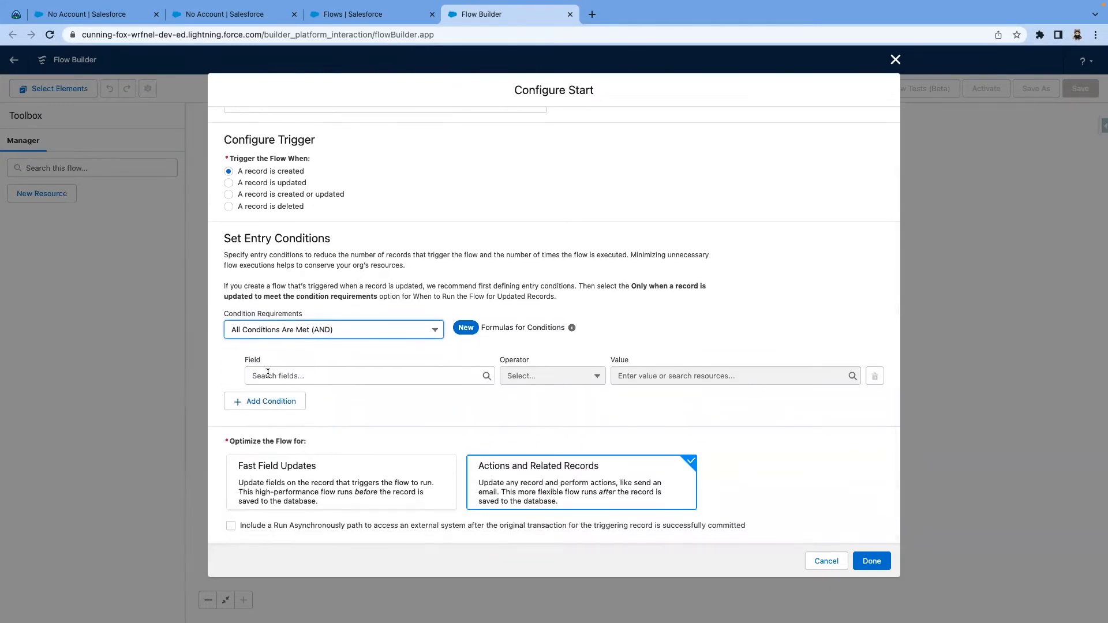
click(268, 374)
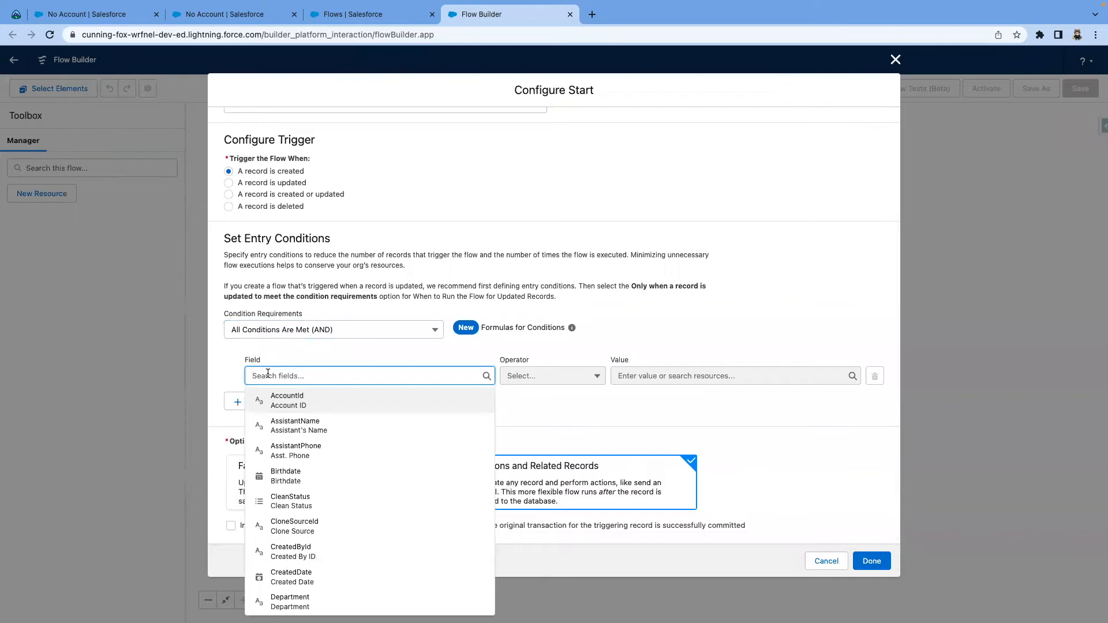
click(289, 401)
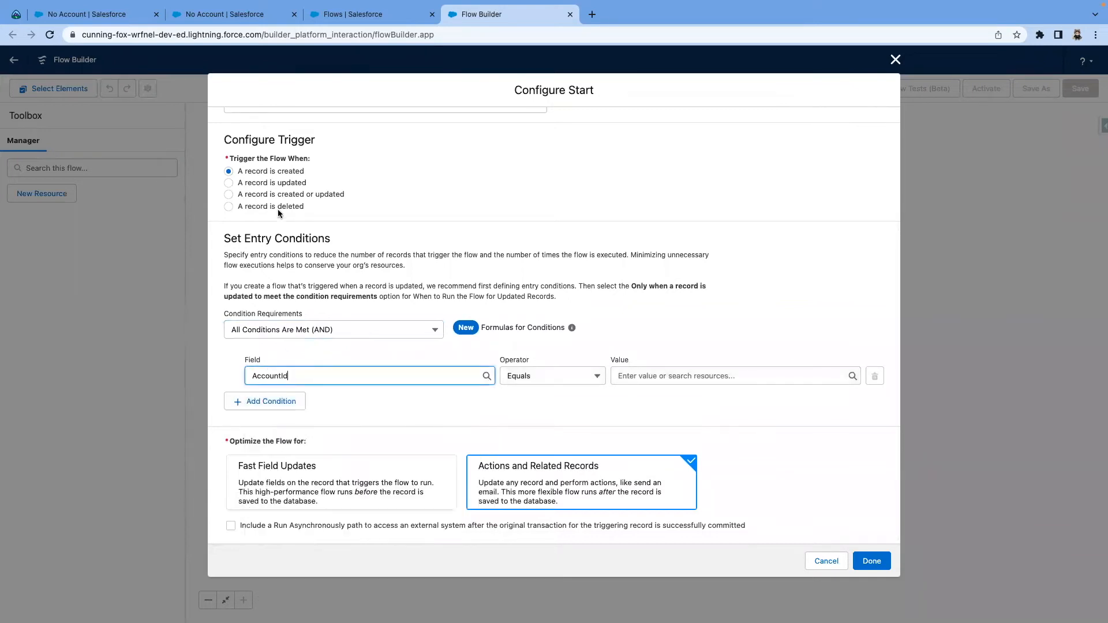
- Look up the Contact object's fields and relationships in Object Manager and examine the Account Name field's API name
click(339, 14)
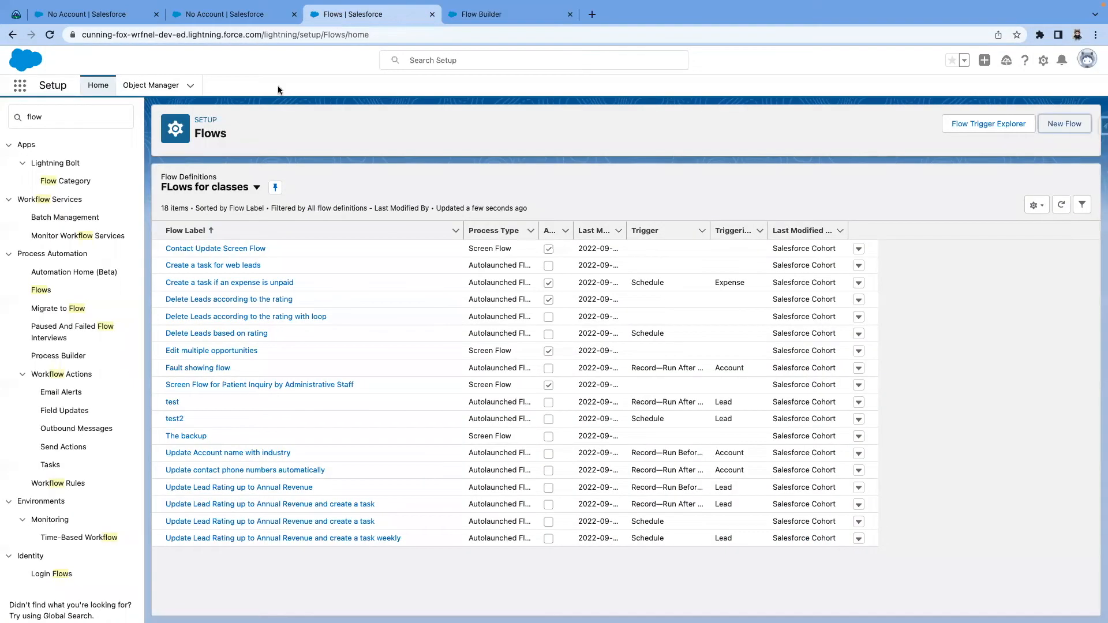
click(158, 86)
click(867, 123)
text(contact)
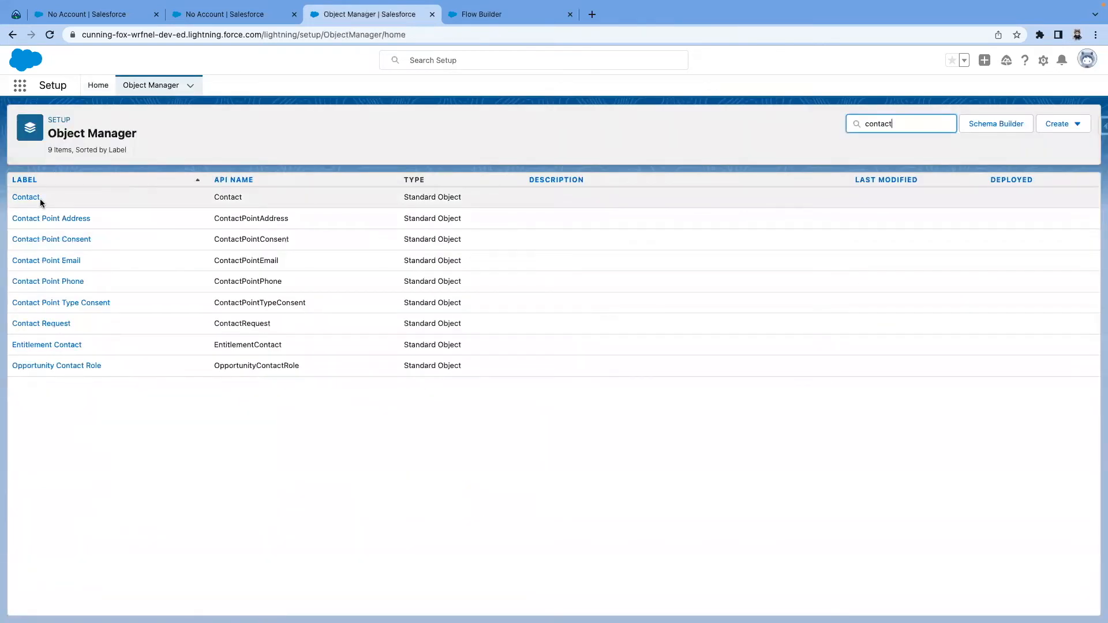
click(30, 197)
click(98, 206)
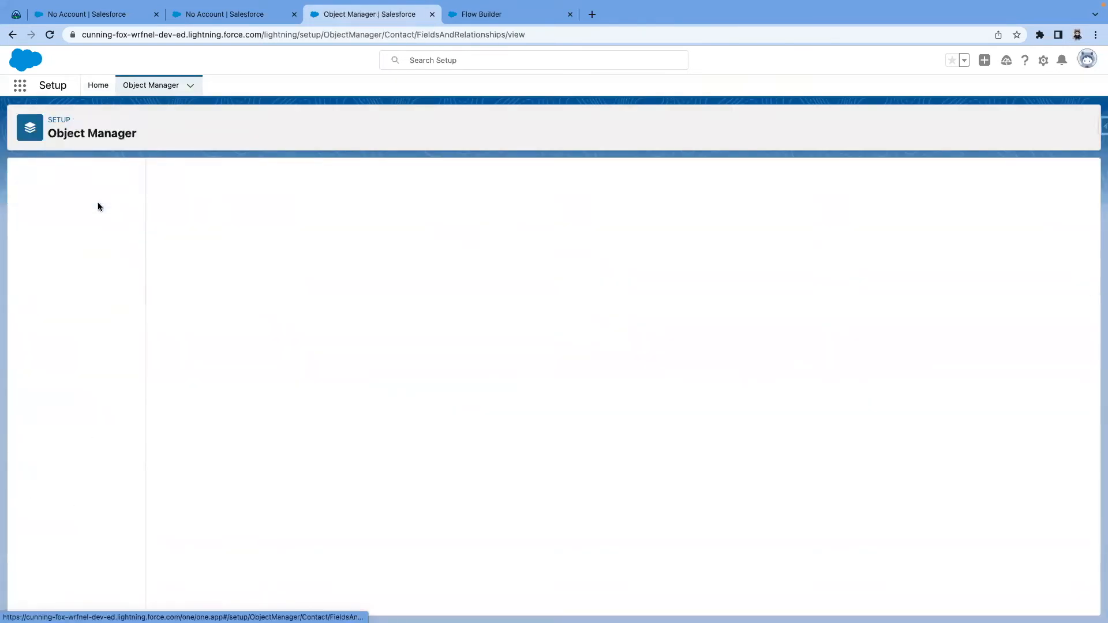
double_click(430, 225)
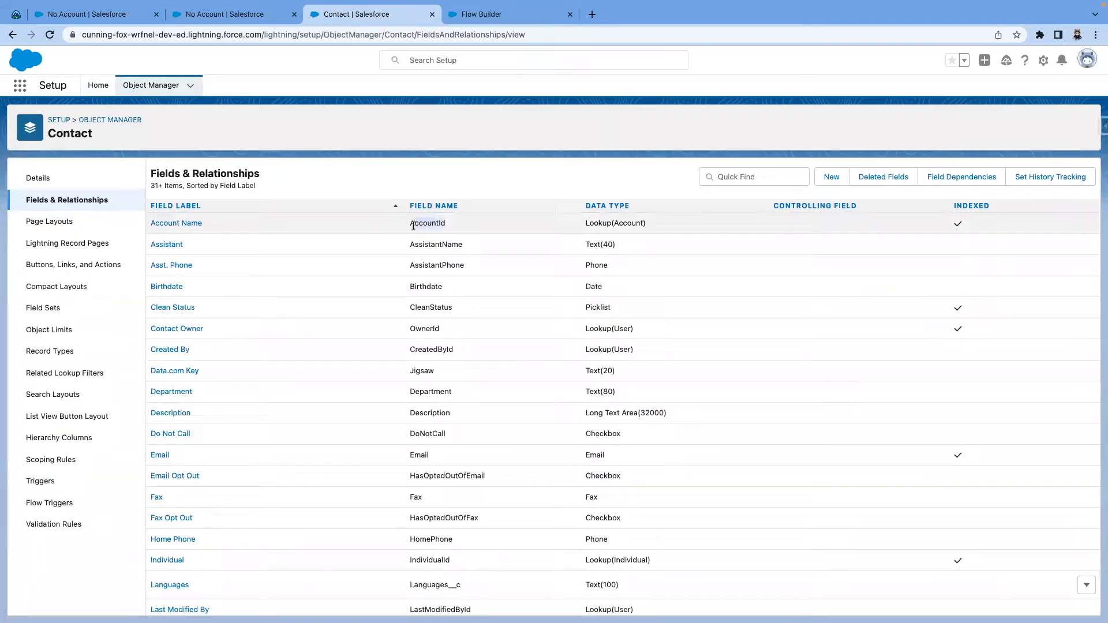
- Inspect the Account Name lookup on a new contact form, recheck the Contact field list, and return to the flow's start configuration
click(119, 14)
click(451, 85)
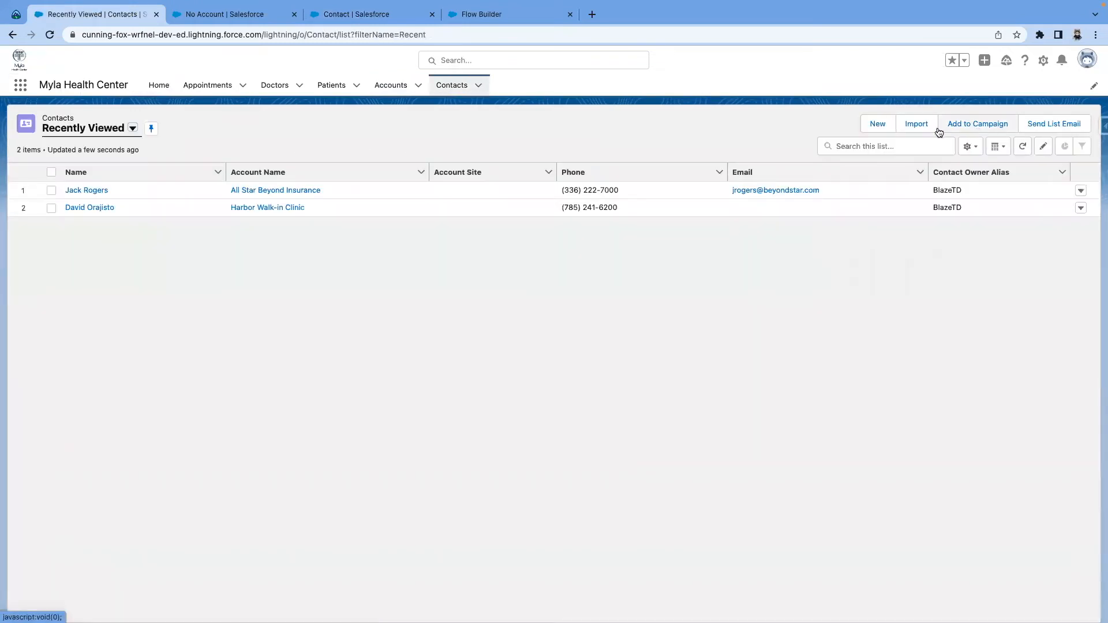
click(878, 123)
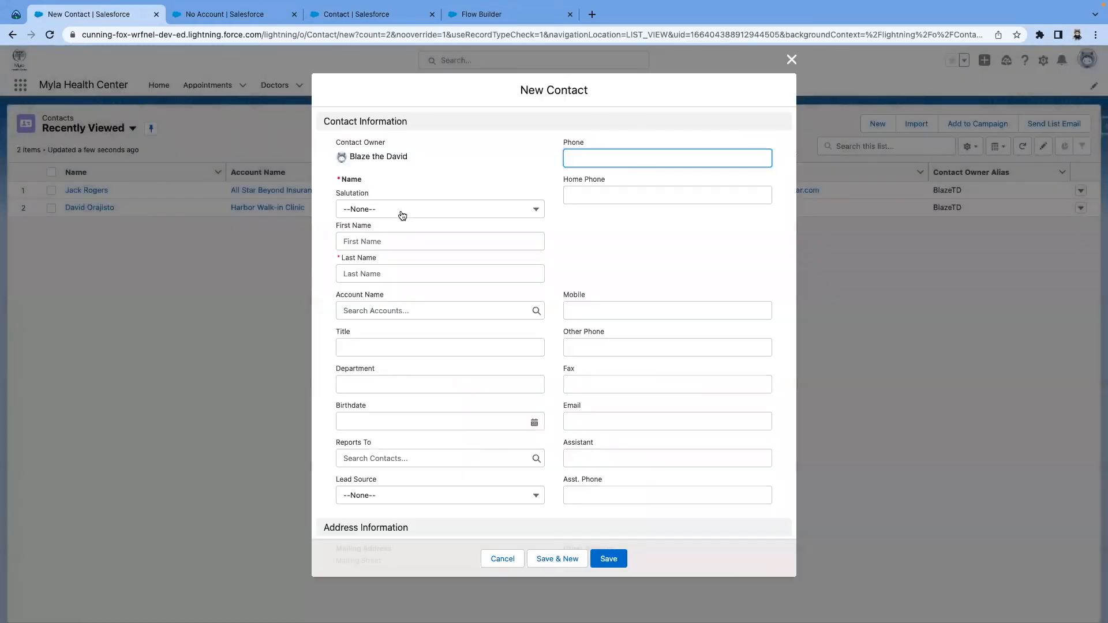
click(356, 311)
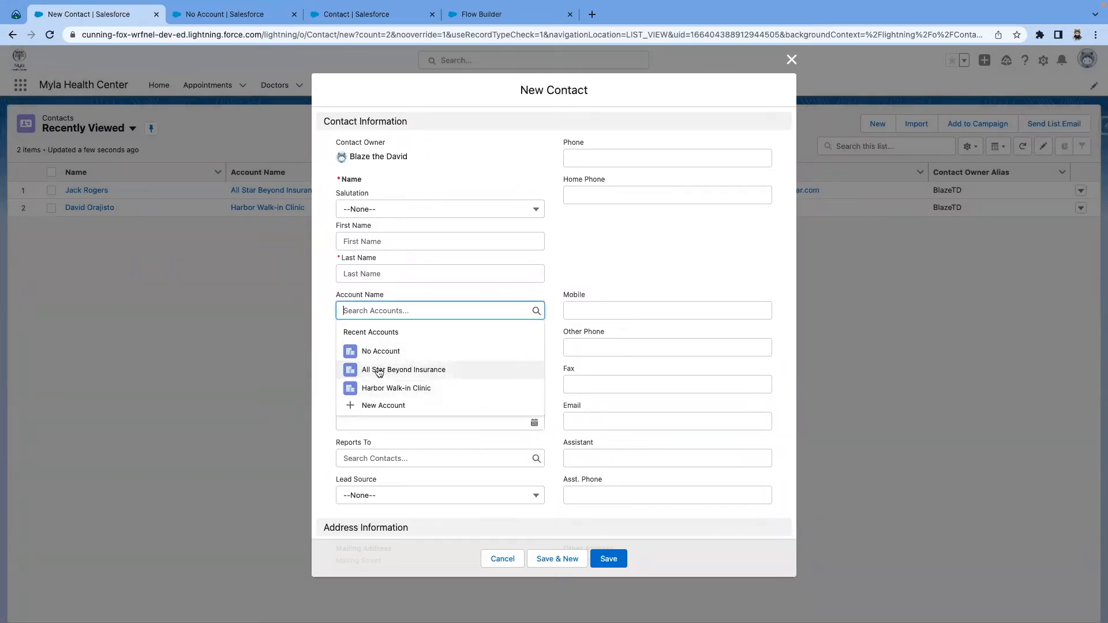
click(413, 296)
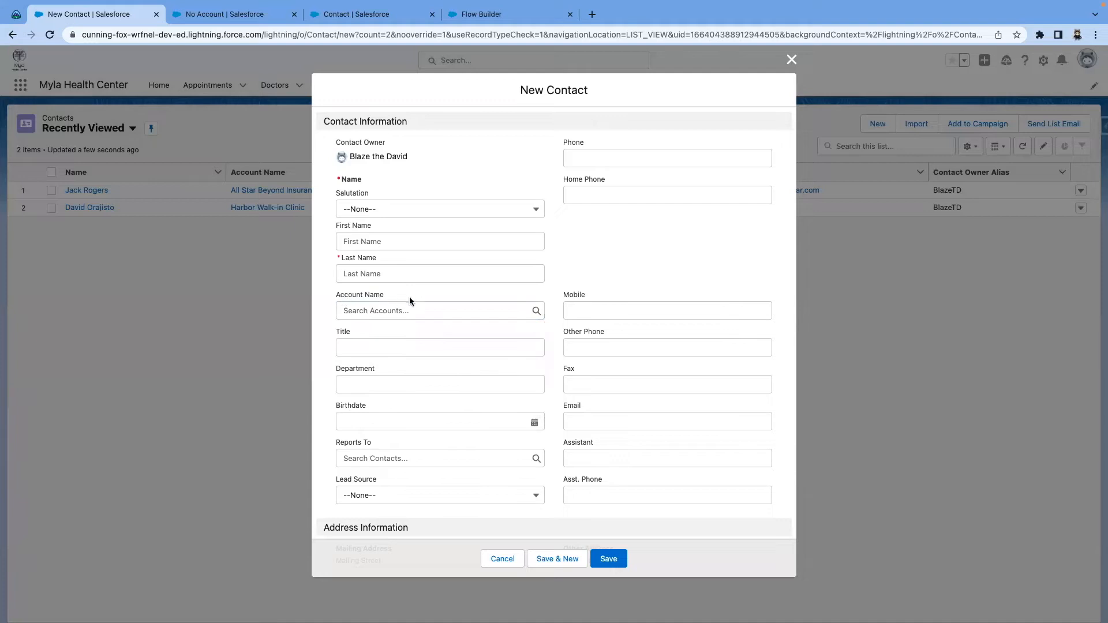
click(372, 14)
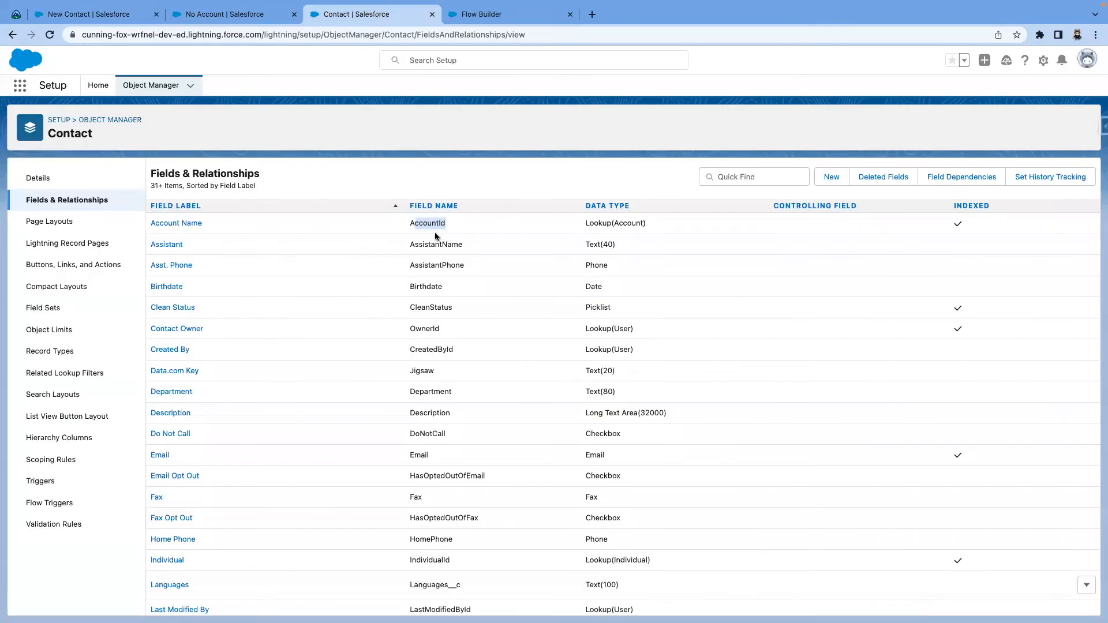
click(477, 15)
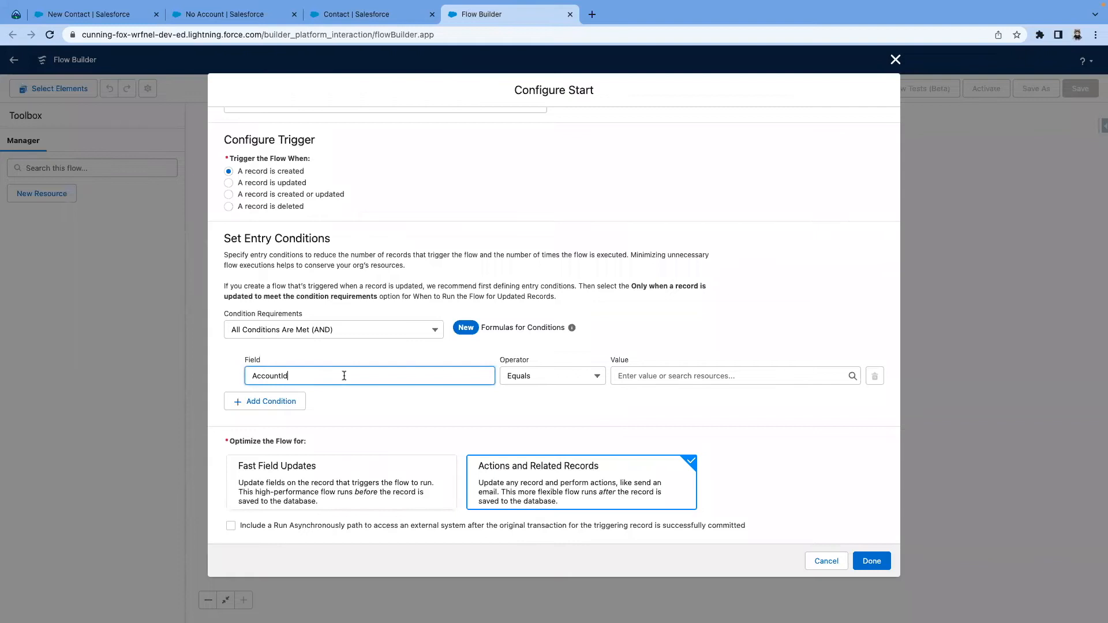
- Set the AccountId entry condition's operator to Is Null and its value to the global constant True
click(542, 379)
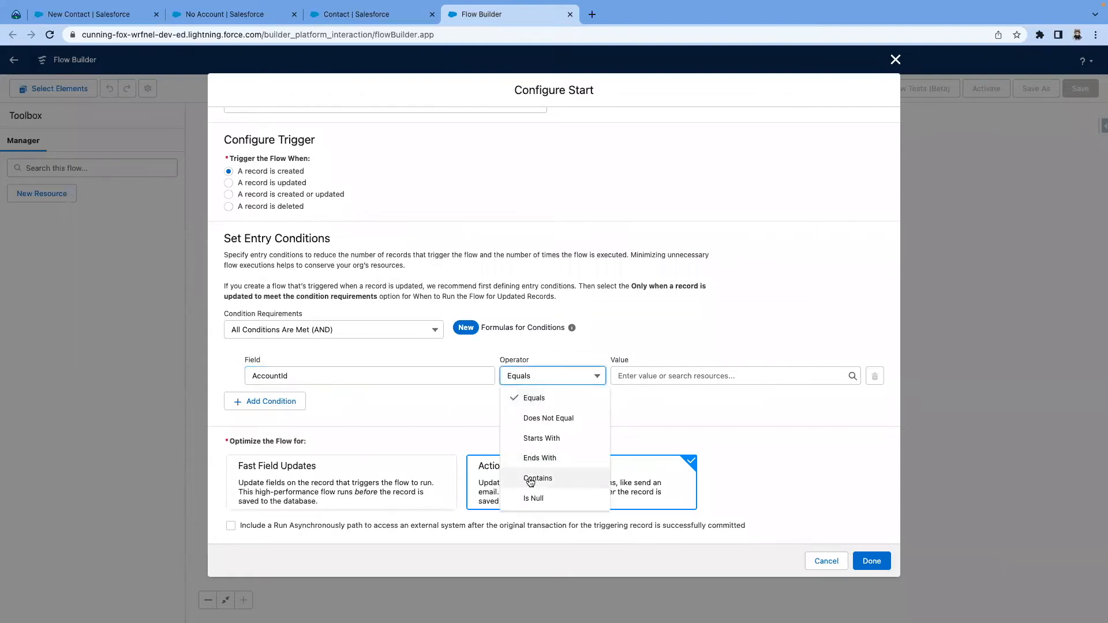
click(535, 498)
click(635, 375)
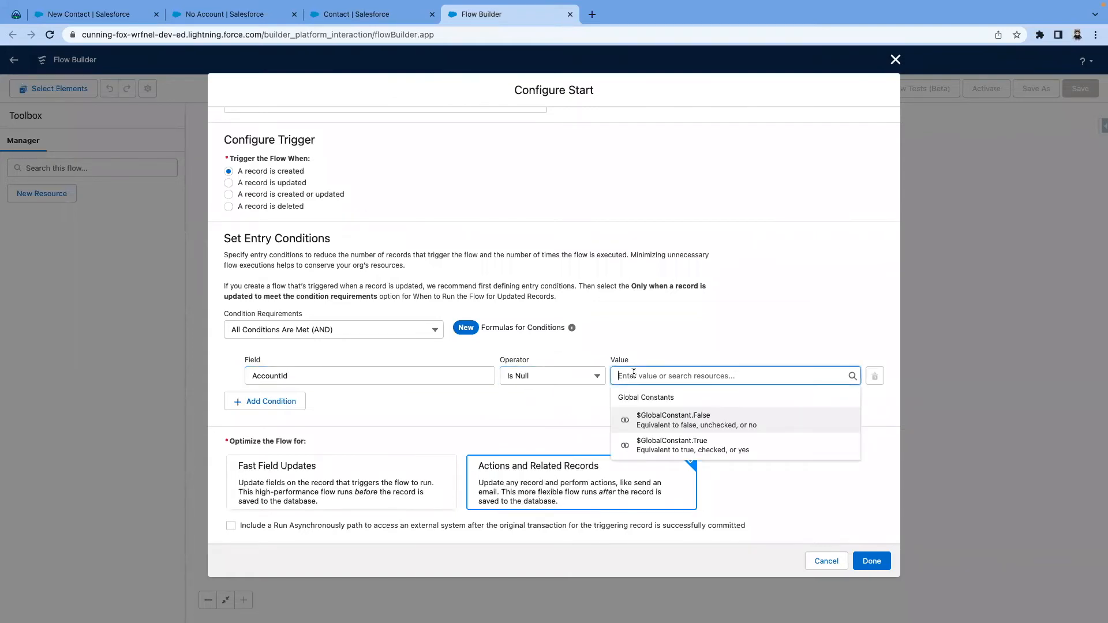
click(661, 445)
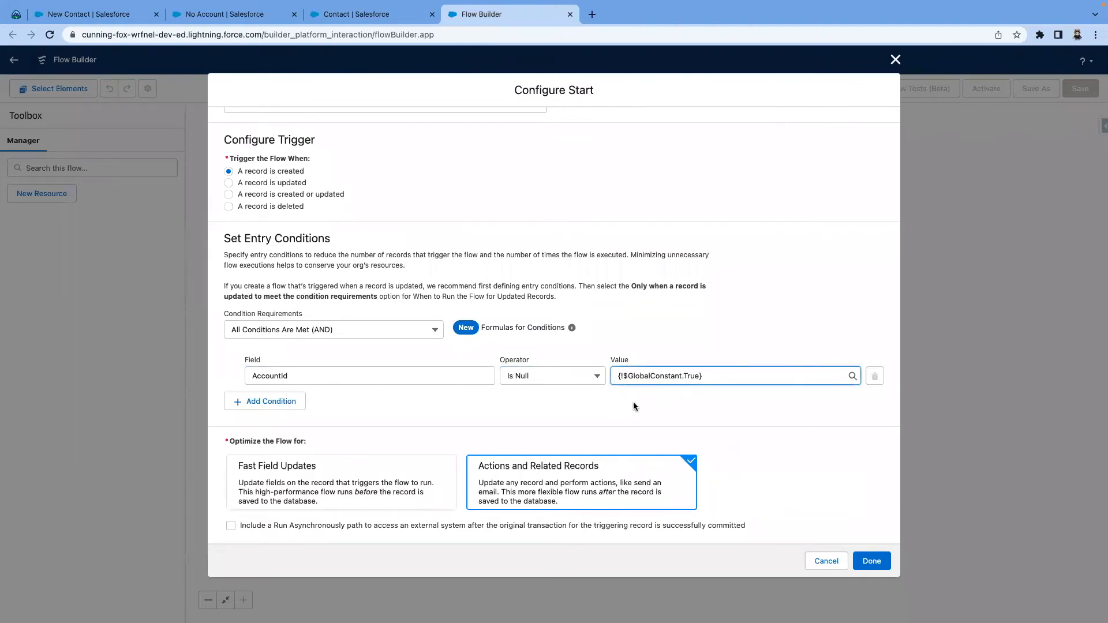
click(584, 406)
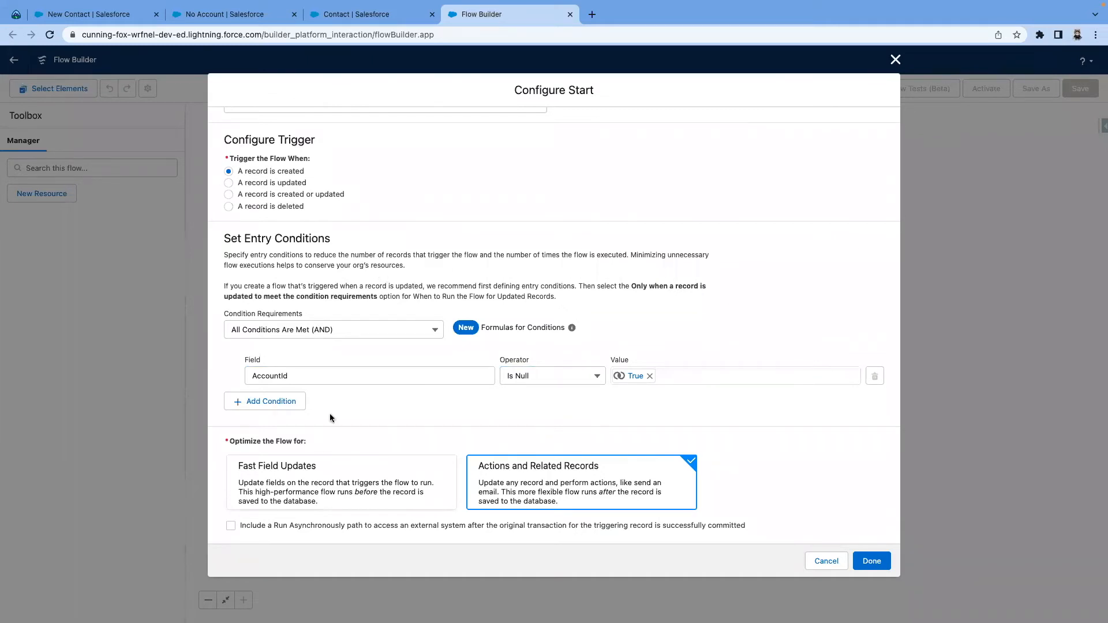
- Optimize the flow for Fast Field Updates and finish the start configuration
scroll(333, 420, down, 1)
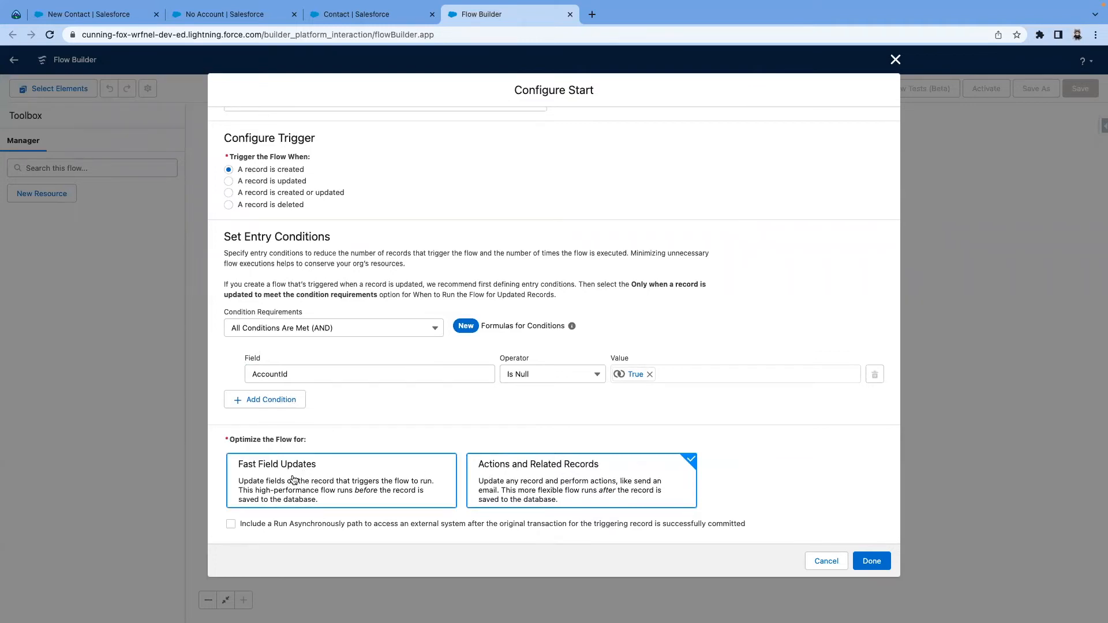
click(273, 480)
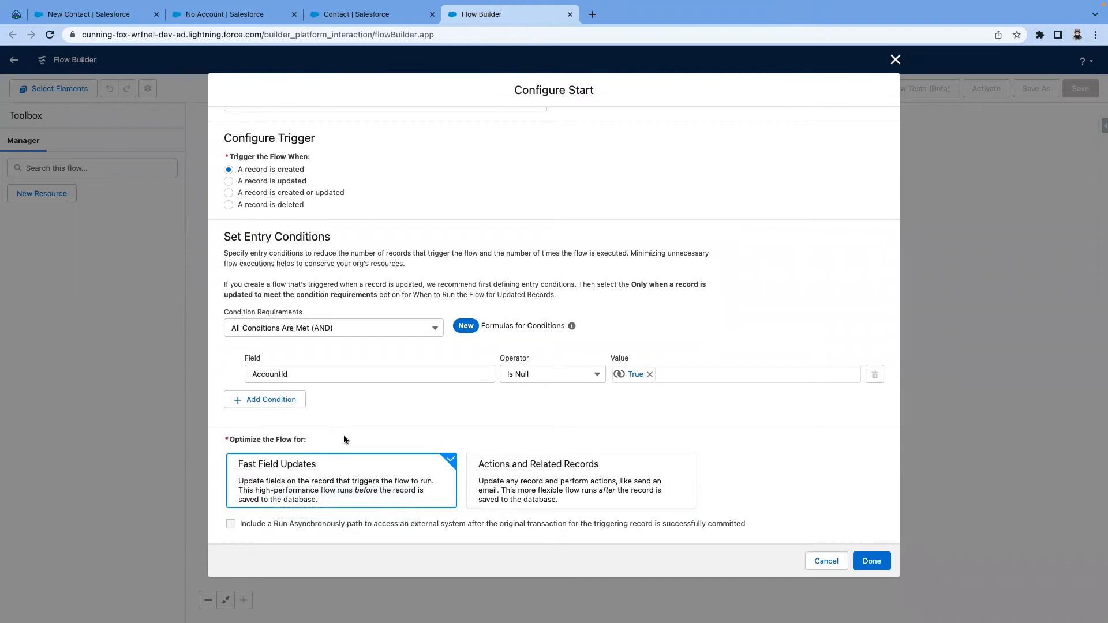
click(873, 561)
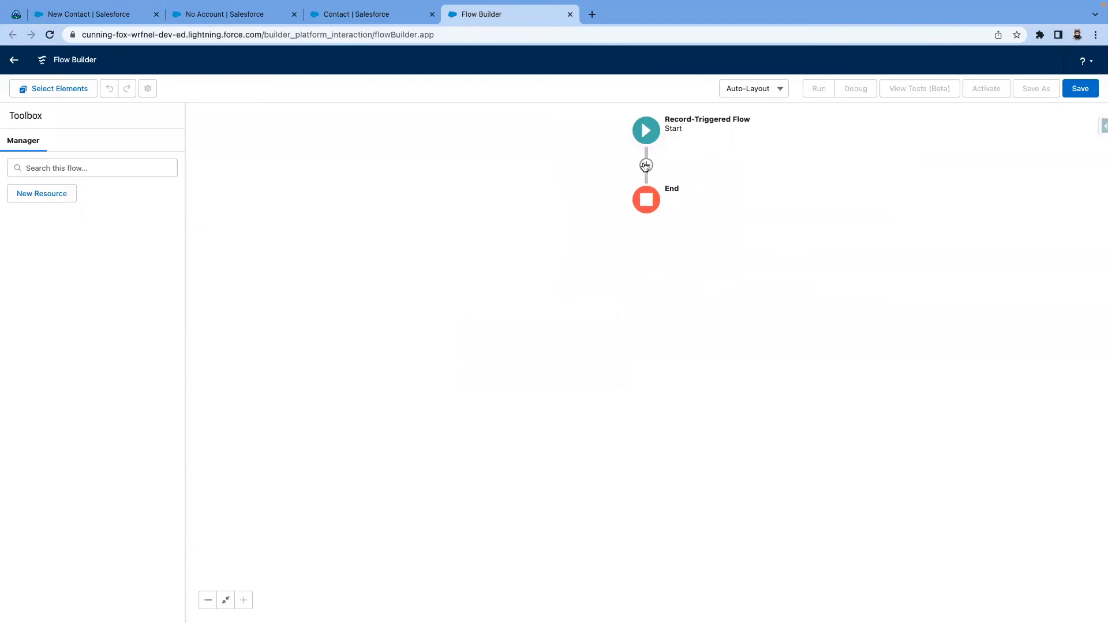
- Add an Update Records element "Update Contact Account field if it is null" with description "This element will update the Account name field with No Account (Dummy Account)"
click(646, 166)
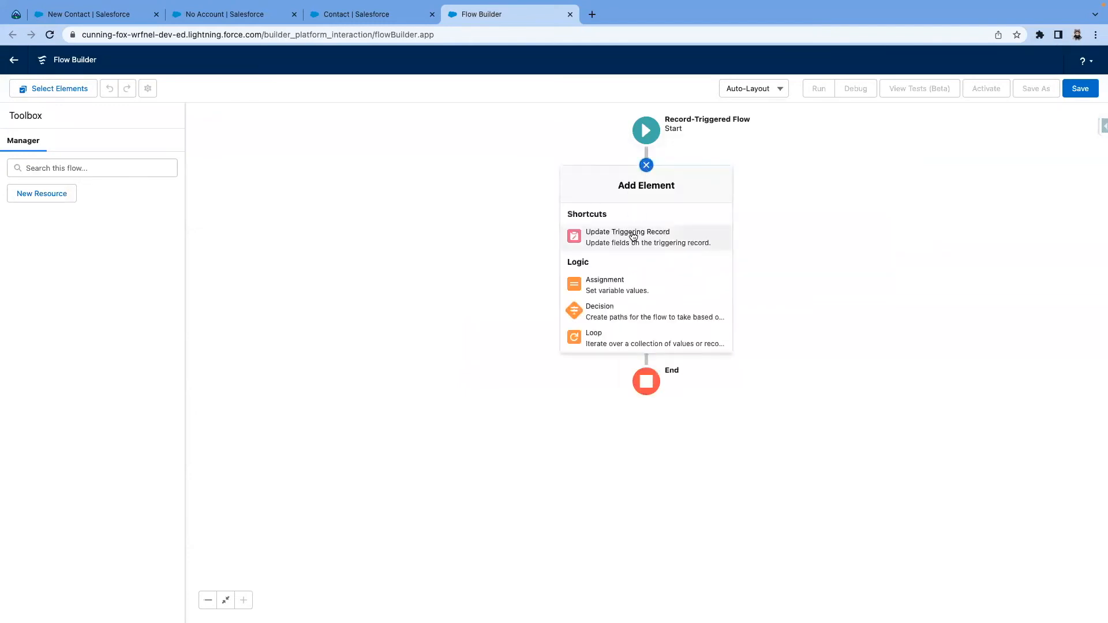
scroll(638, 257, down, 3)
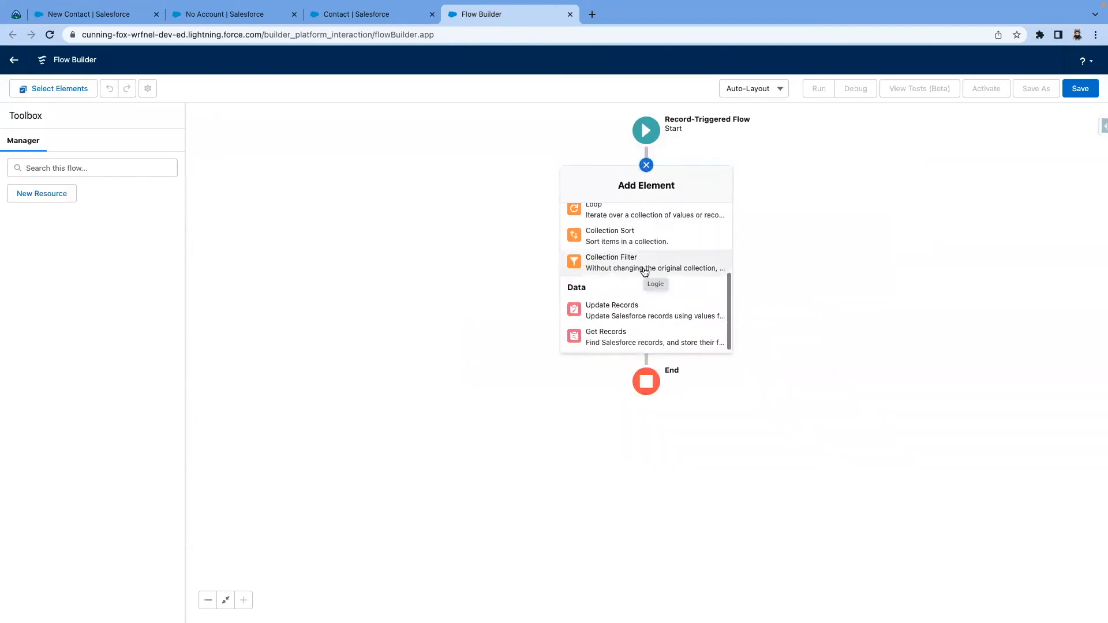
click(624, 311)
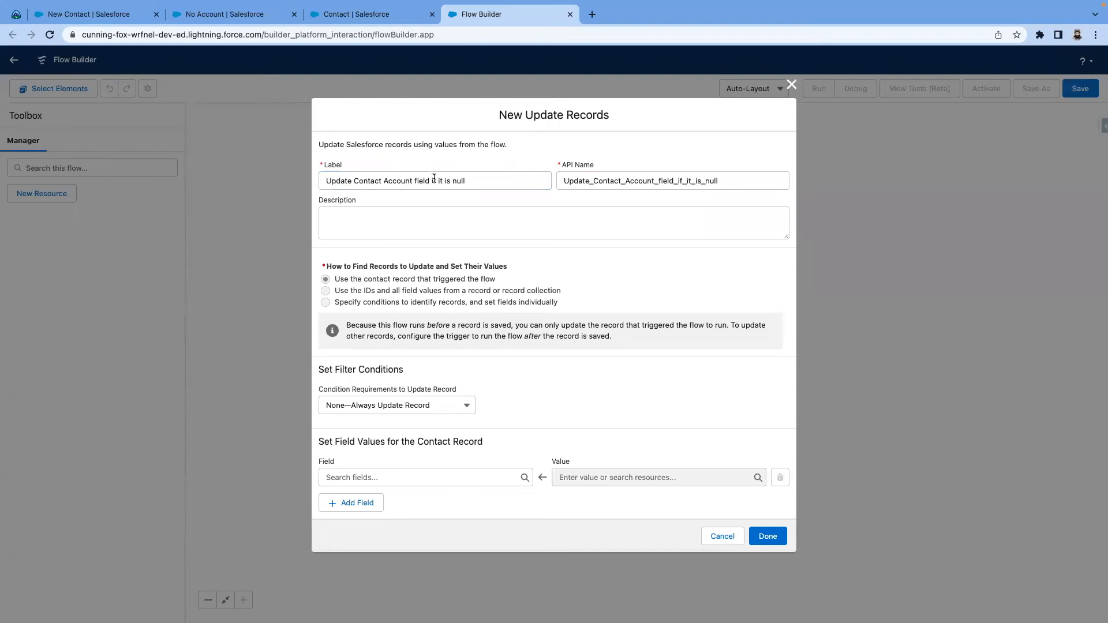
click(354, 213)
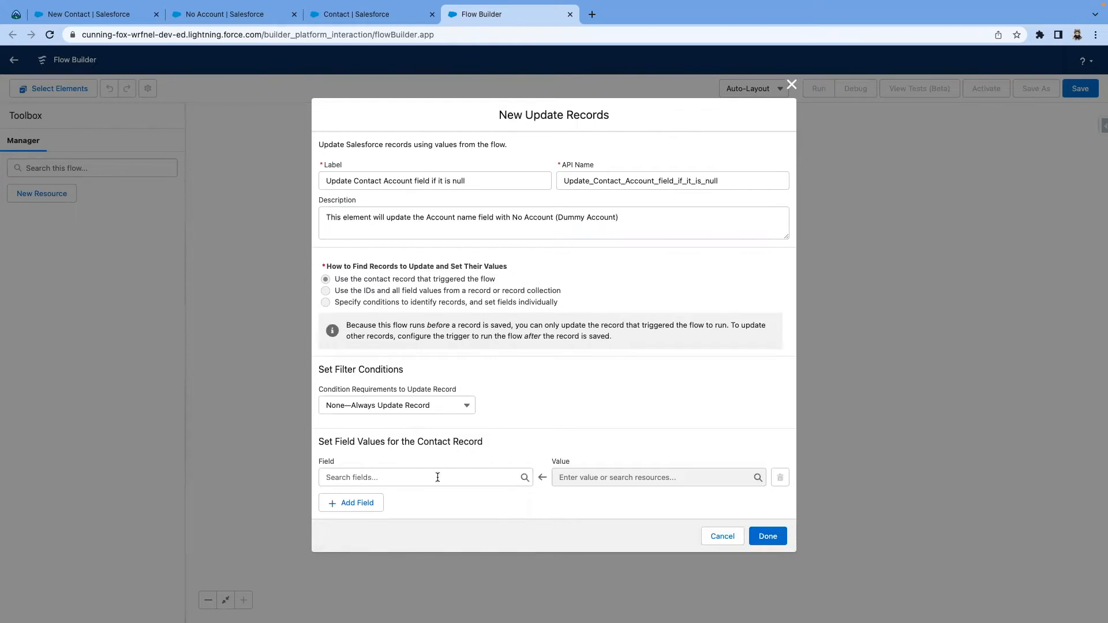
- Choose AccountId as the contact field to update and copy the No Account record's ID from its page URL
click(384, 476)
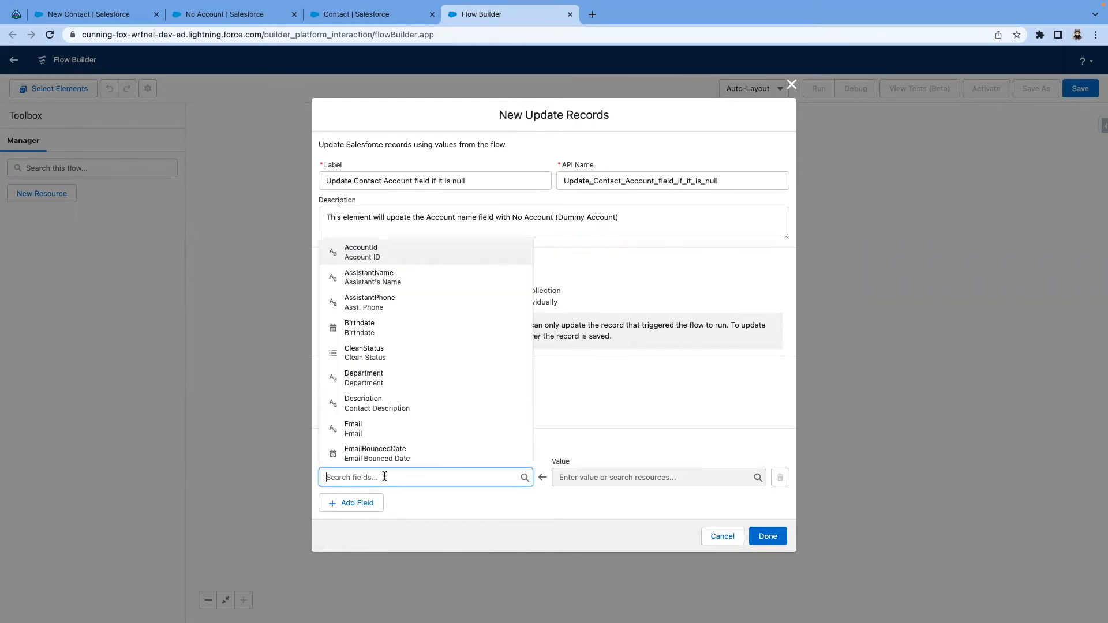
click(378, 249)
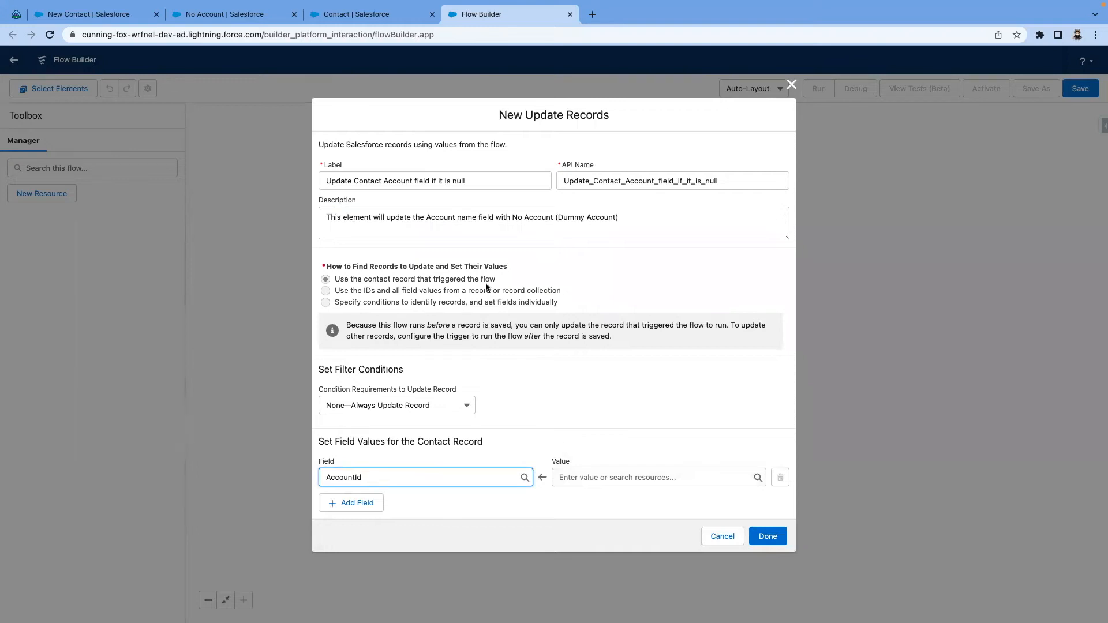
click(245, 16)
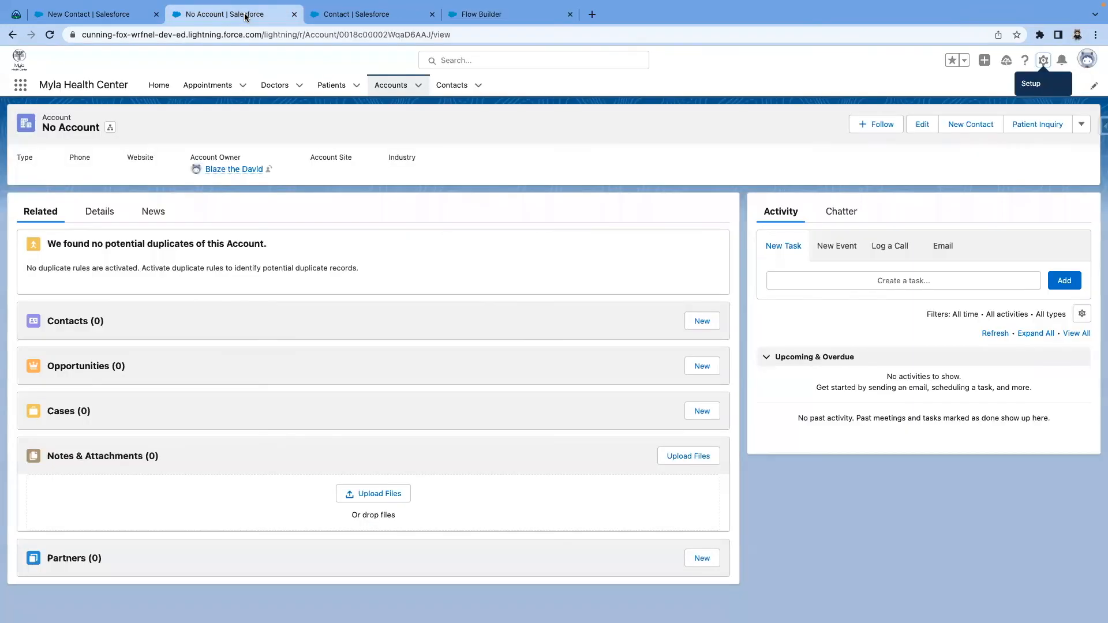
click(385, 34)
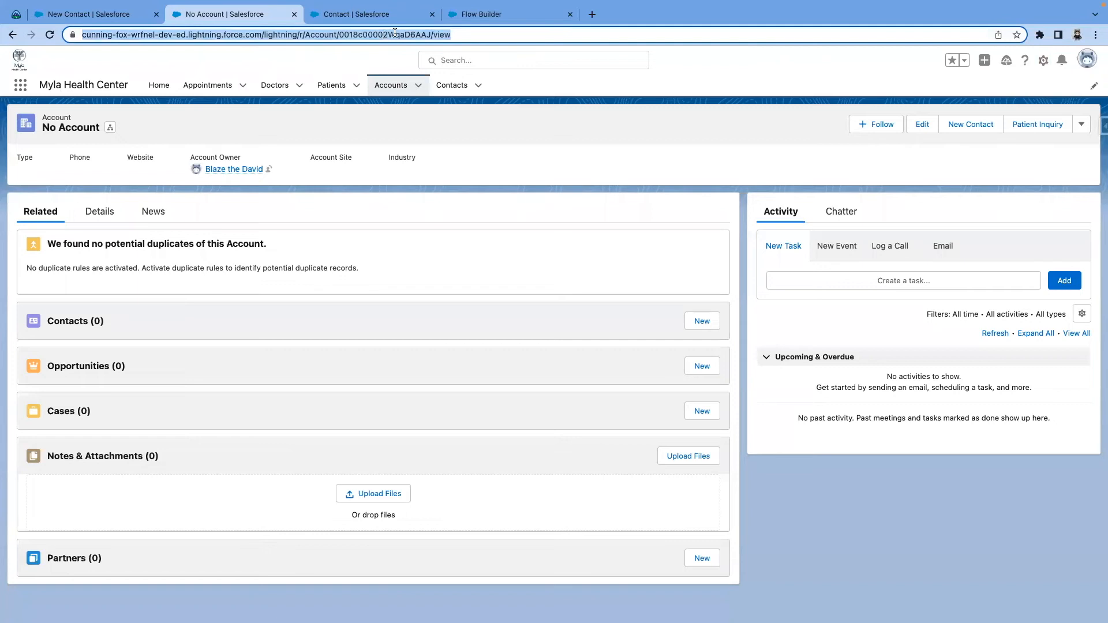
click(395, 34)
double_click(408, 36)
right_click(408, 36)
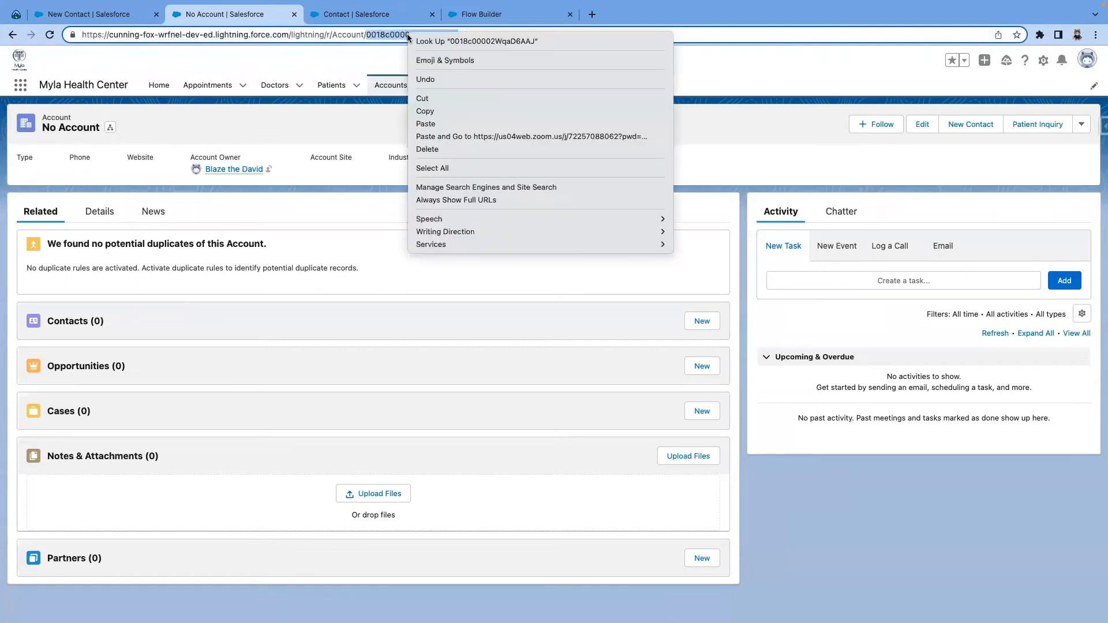
click(425, 111)
- Paste the copied No Account record ID as the AccountId value in the flow and finish the Update Records element
click(448, 15)
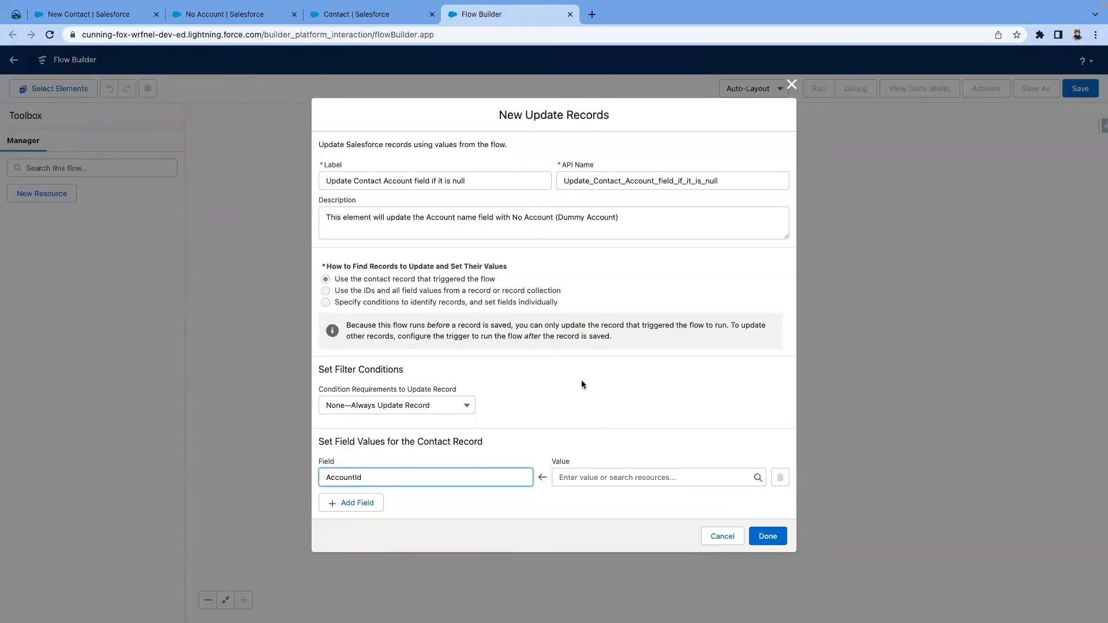
click(593, 477)
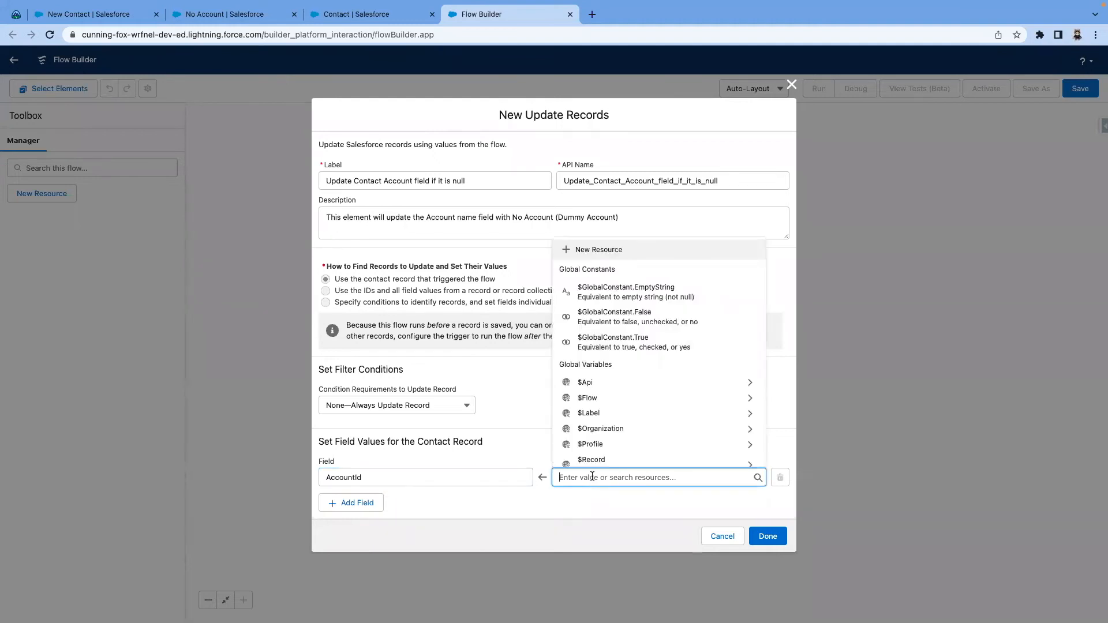
key(ctrl+v)
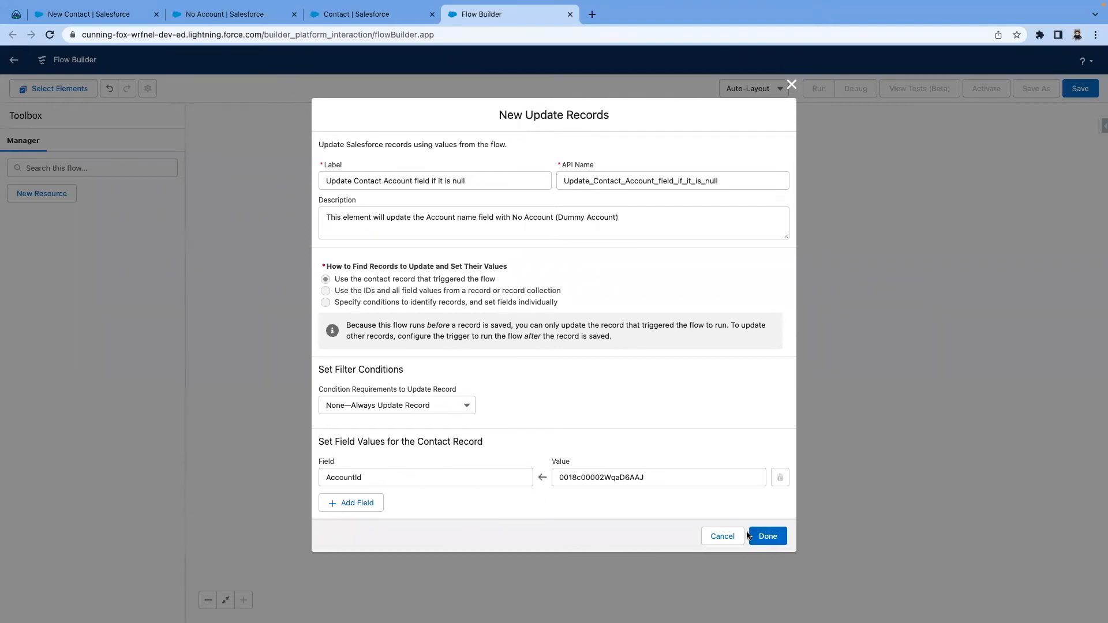
click(767, 537)
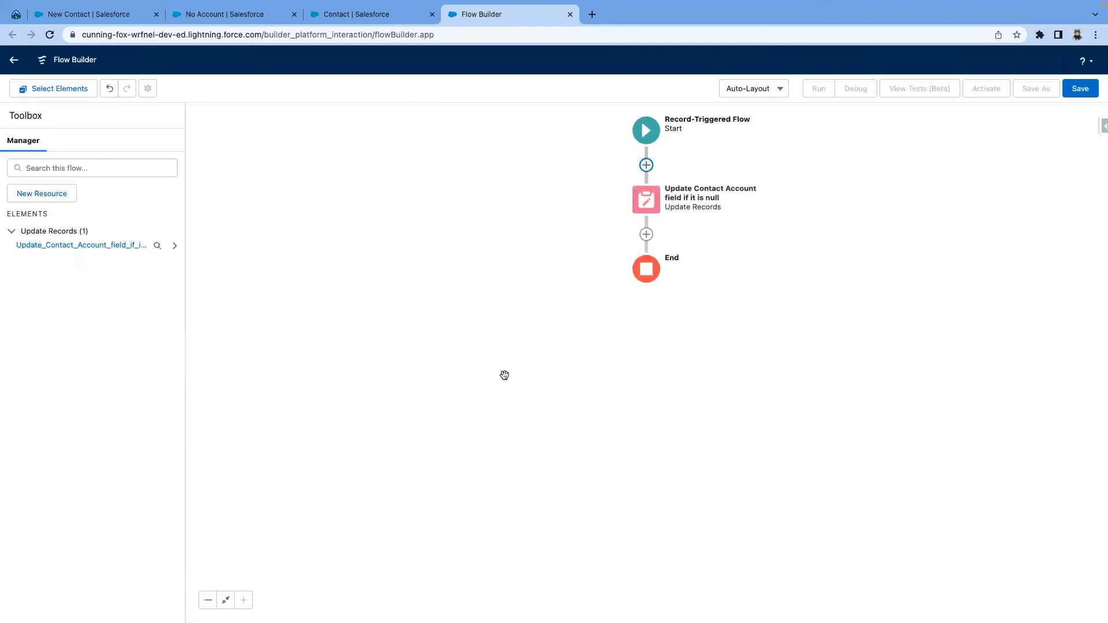
- Start saving the flow, labelling it "Update Account field automatically on Contact if it is null" and letting the API name fill in
click(1080, 90)
click(414, 292)
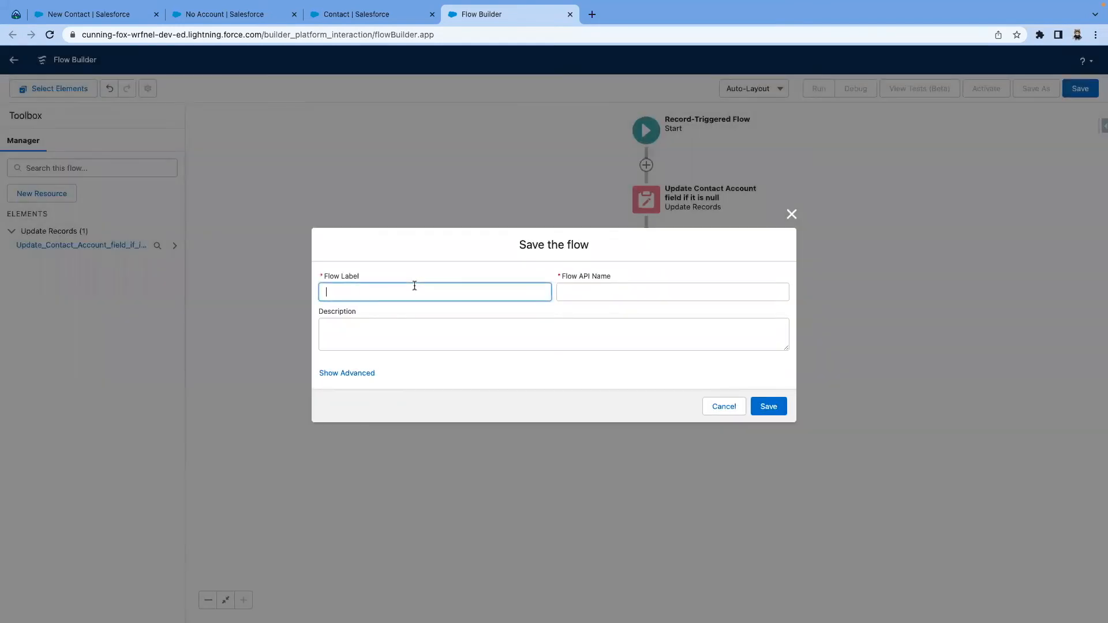
text(Update Account field automatically on Contact if it is null)
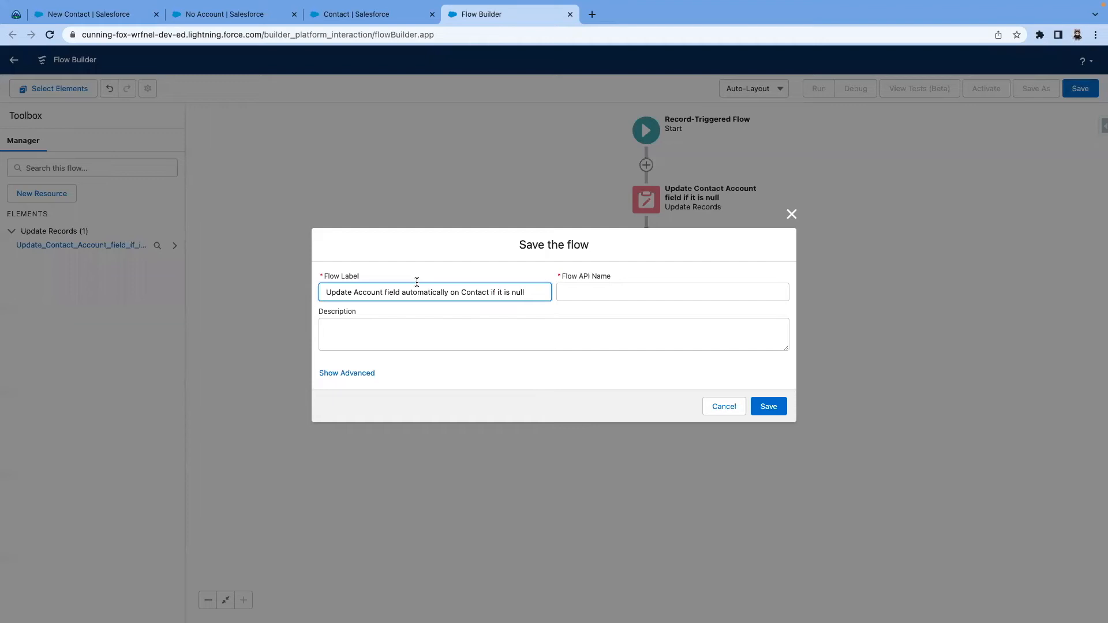
key(Tab)
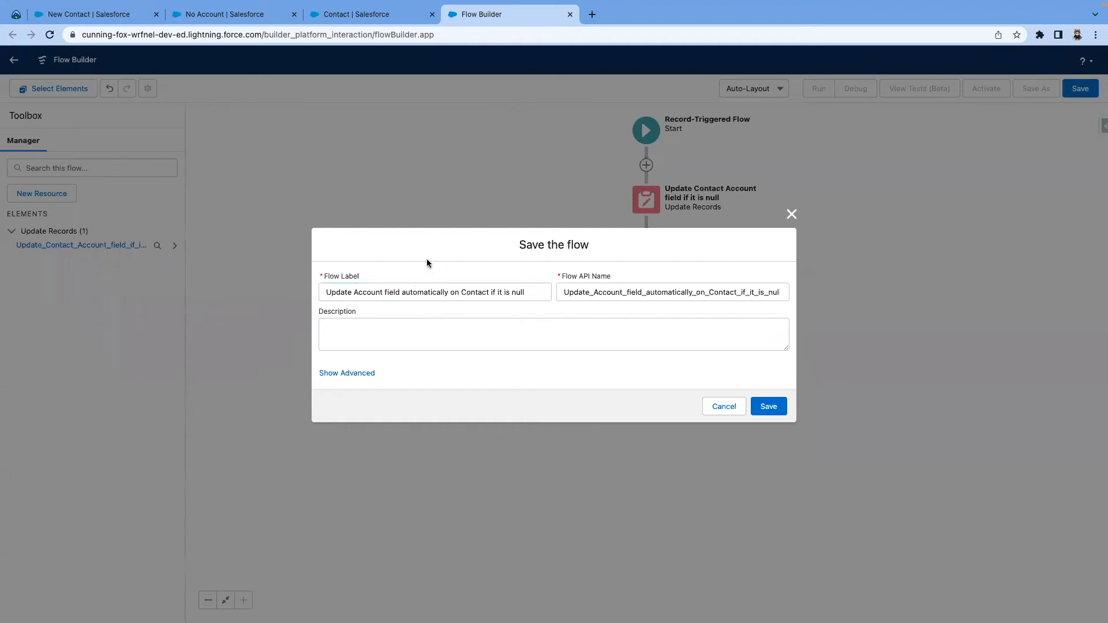
- Describe the flow as "This flow will update Account Name field on the new contact if the field is null" and save it
click(386, 336)
text(This flow will update Account Name field on the new contact if the field is null)
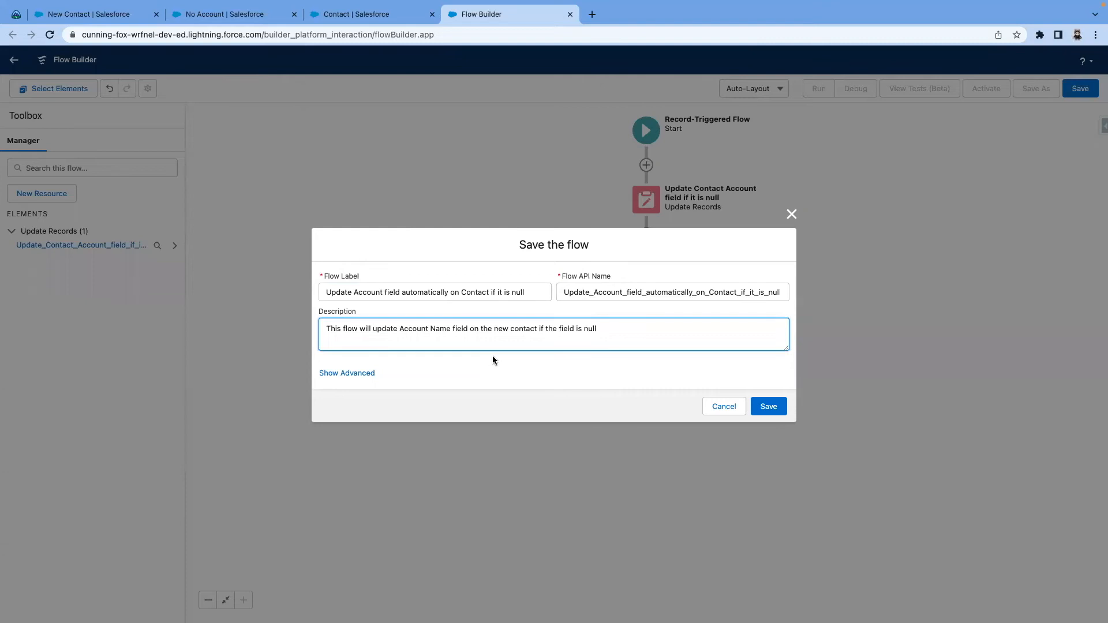
click(764, 407)
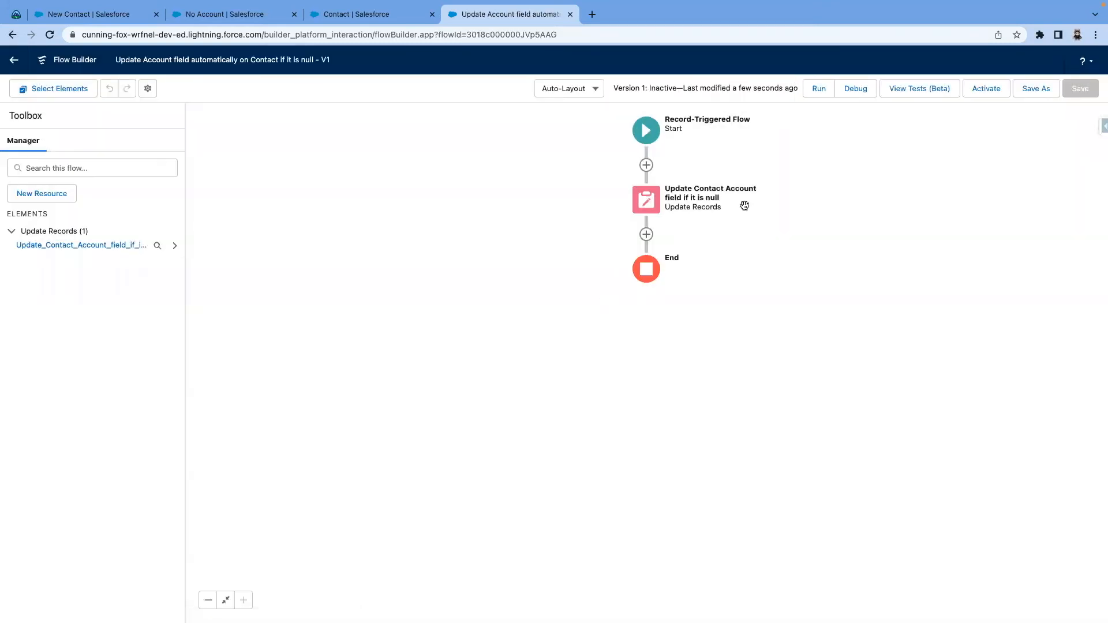
- Run a debug of the flow with start condition requirements skipped, using the All Star Beyond Insurance contact as the triggering record
click(855, 92)
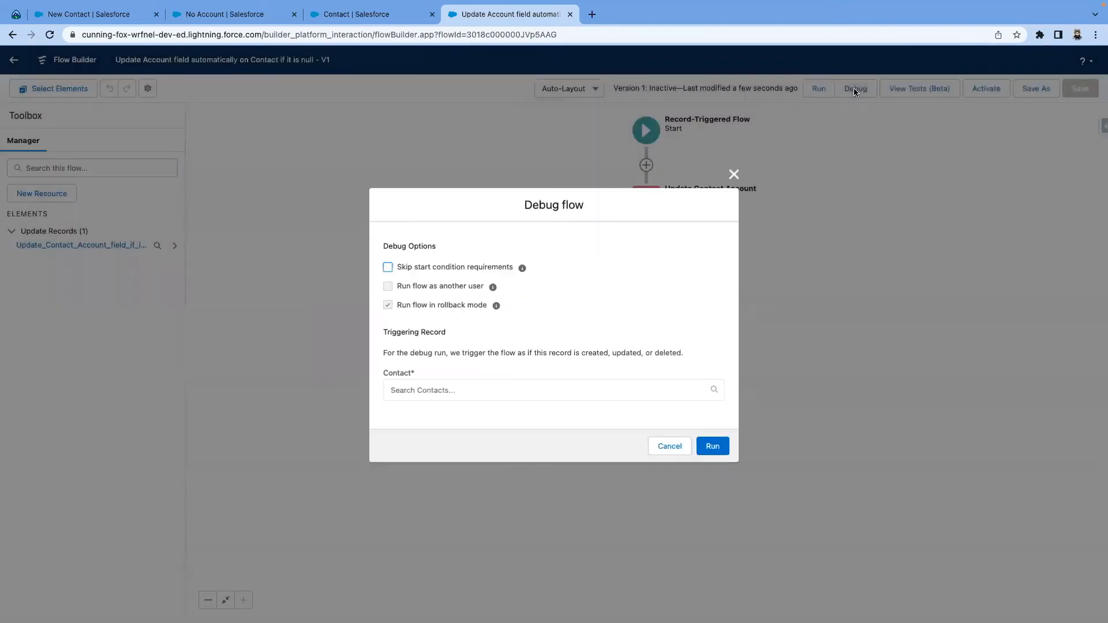
click(388, 267)
click(436, 397)
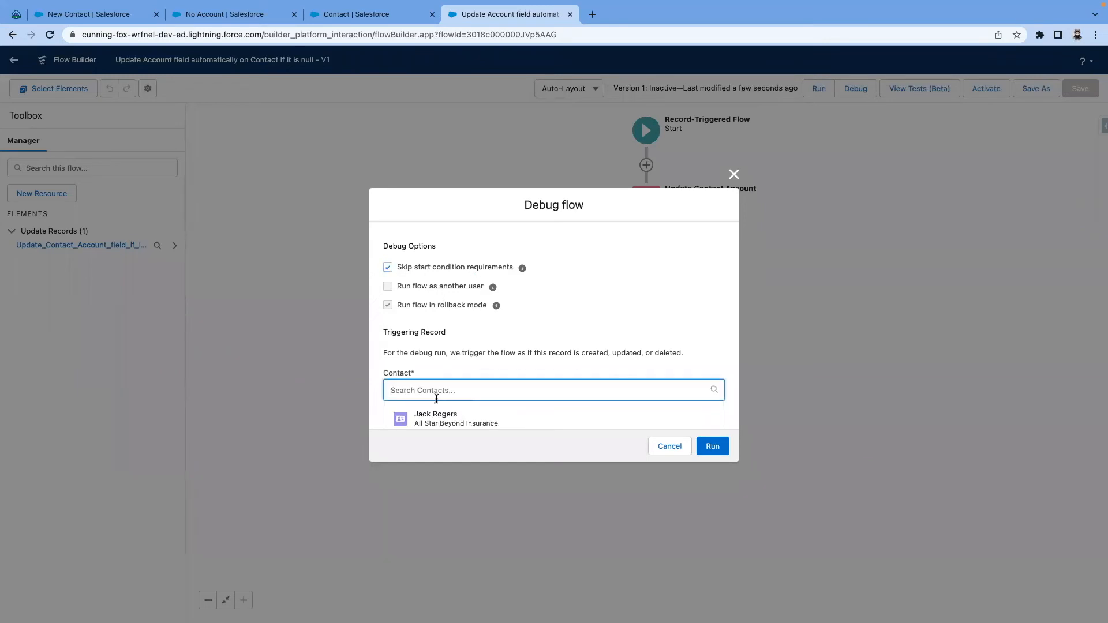
click(445, 421)
click(712, 450)
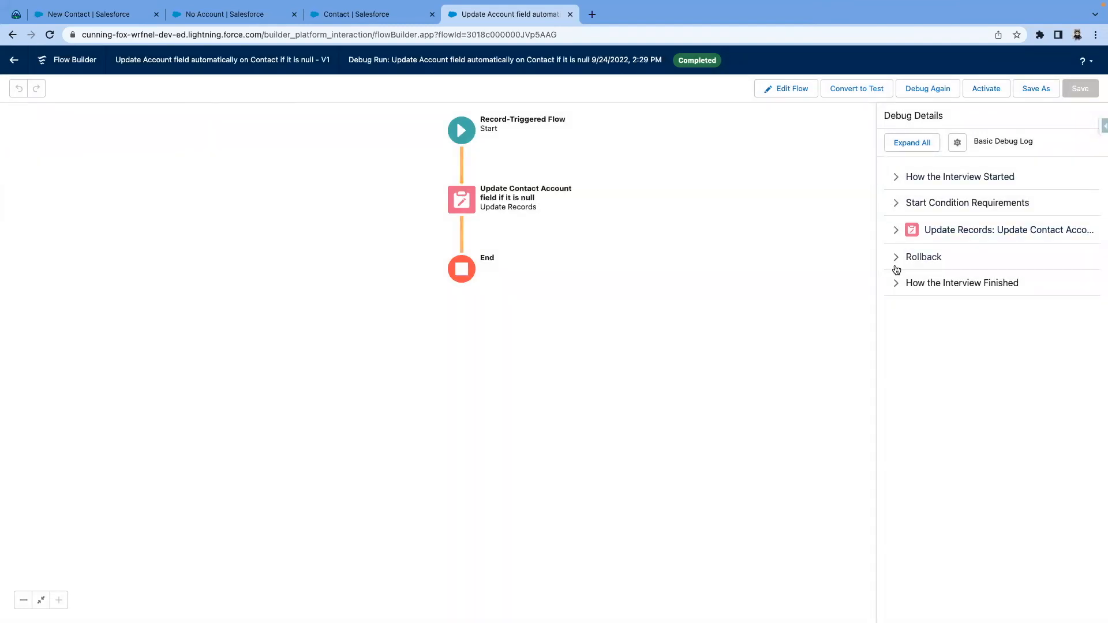
- Examine the debug details for the Update Records element, how the interview finished, and the rollback
click(896, 231)
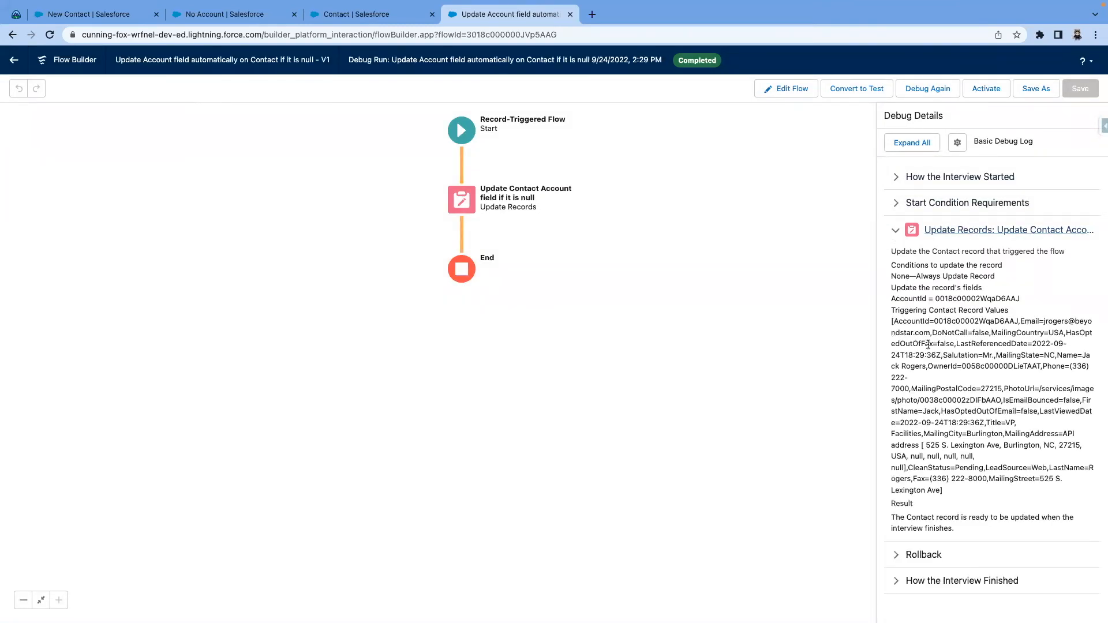
click(895, 230)
click(898, 291)
click(899, 261)
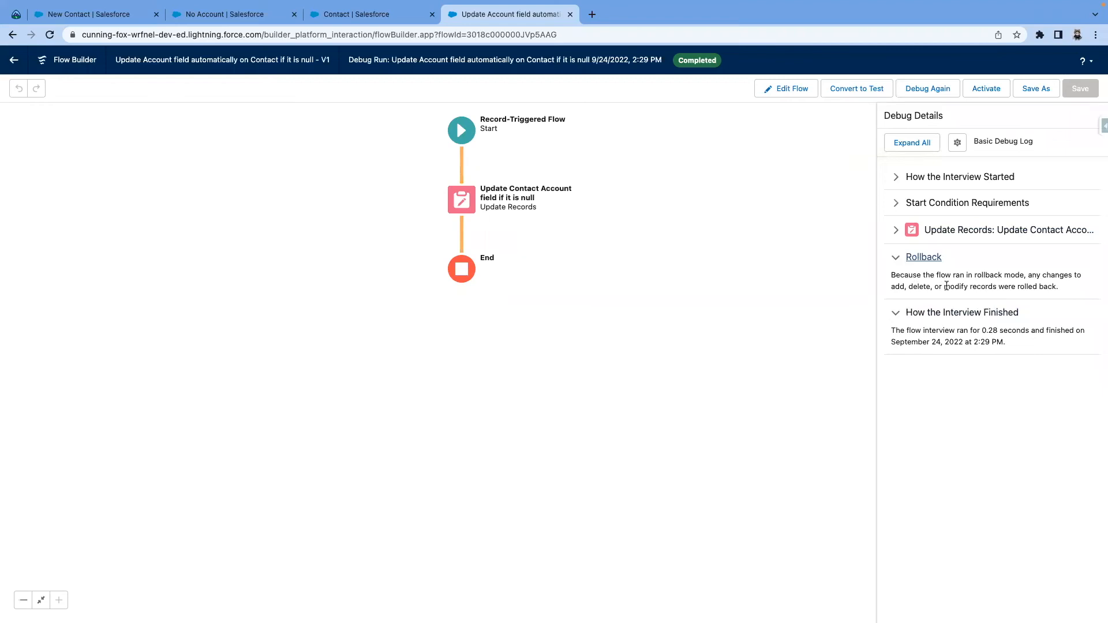
- Activate the flow and open a new contact form from the Contacts list
click(991, 89)
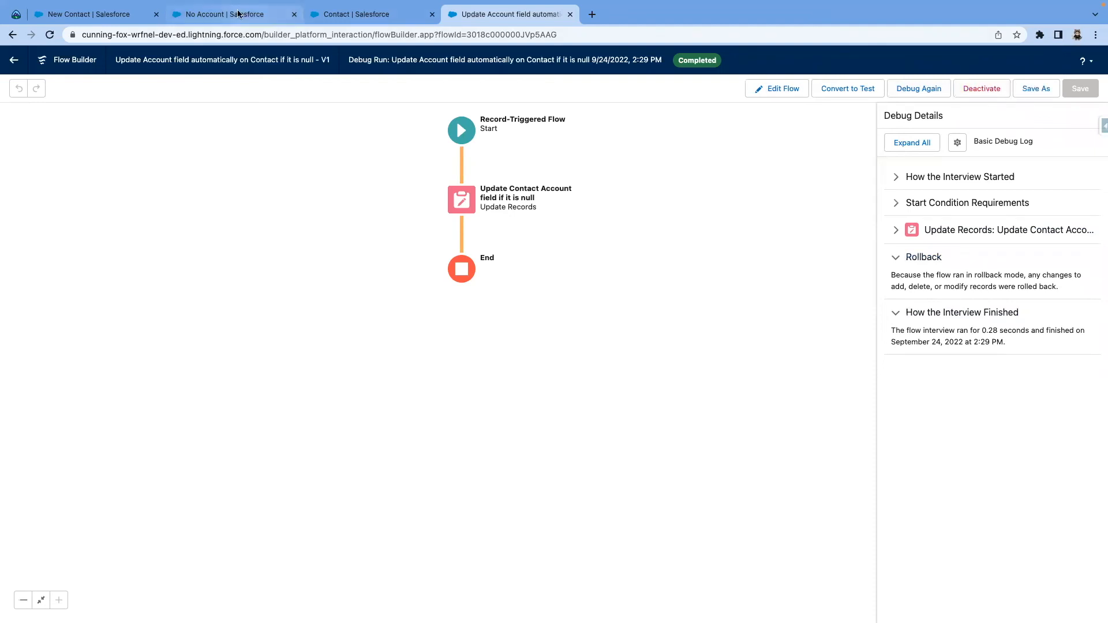
click(337, 14)
click(225, 14)
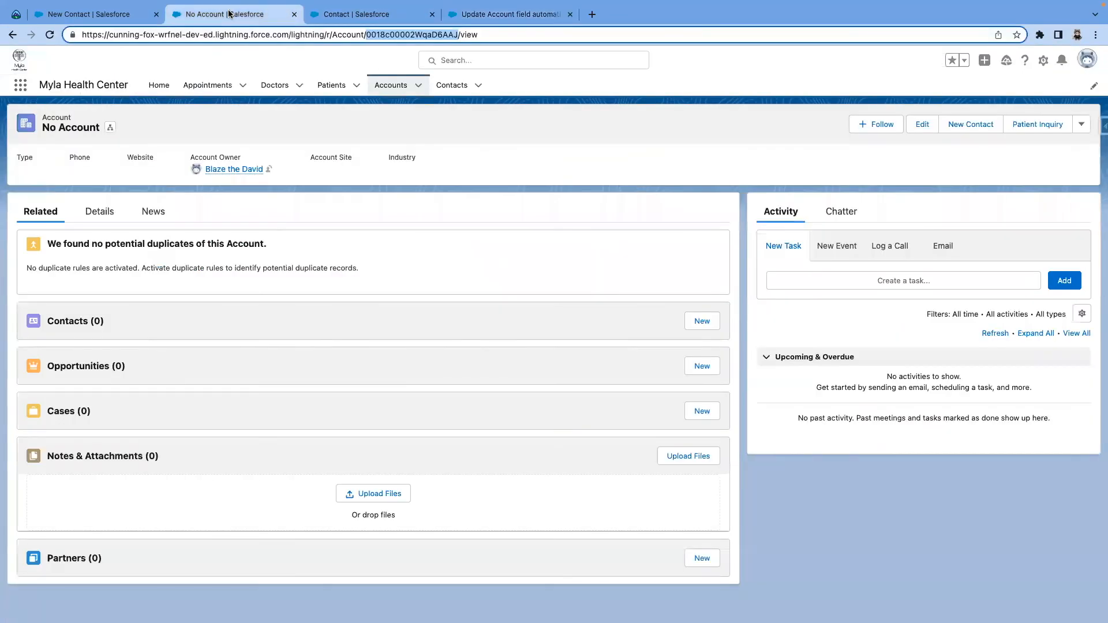
click(450, 85)
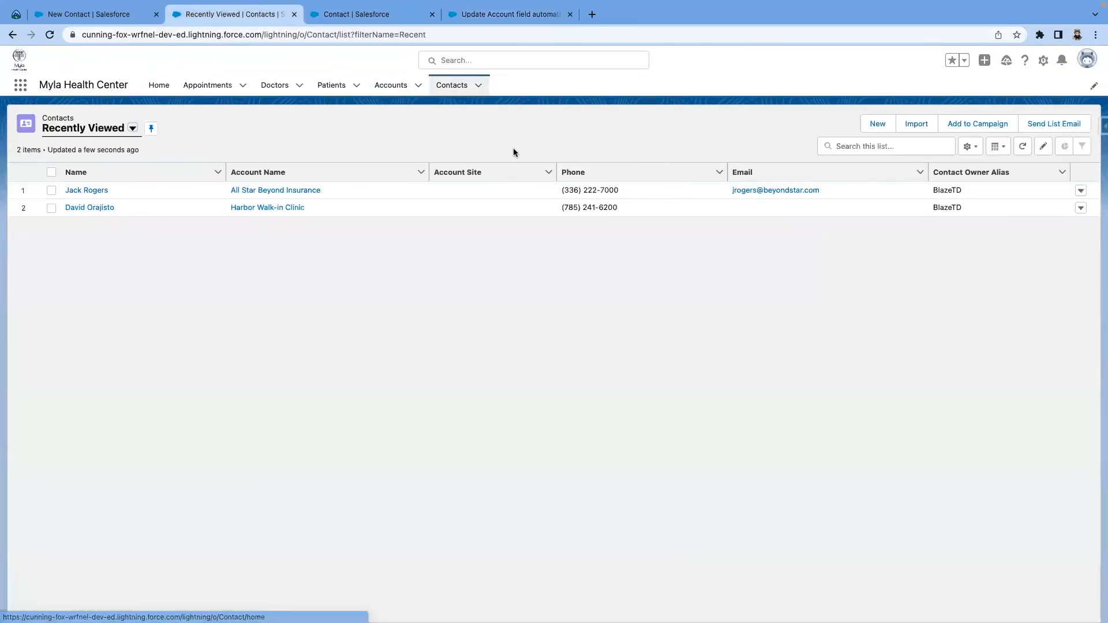
click(877, 125)
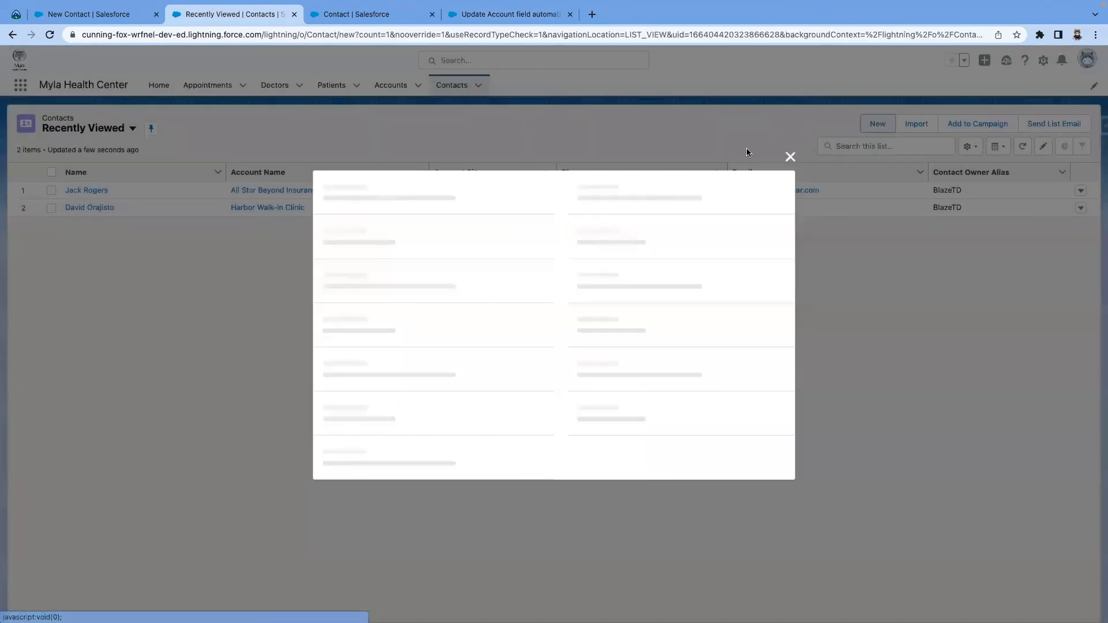
- Create a test contact with the salutation Mr. and a first and last name, leaving Account Name blank, and save it
click(378, 212)
click(379, 252)
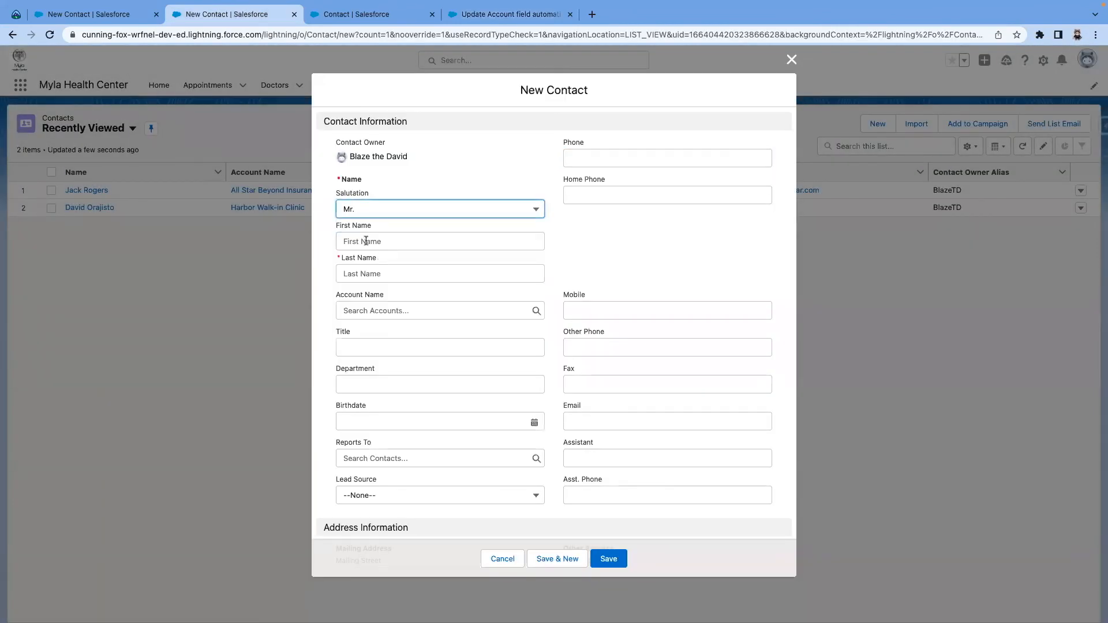
click(363, 242)
text(Tom)
key(Tab)
text(Hanks)
click(586, 276)
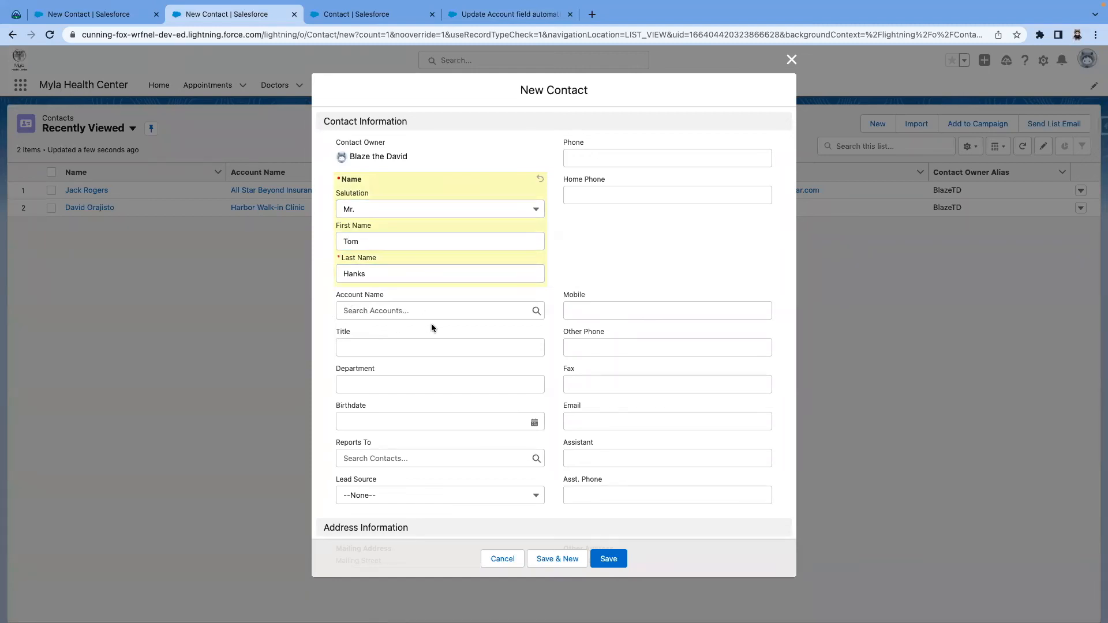
click(608, 559)
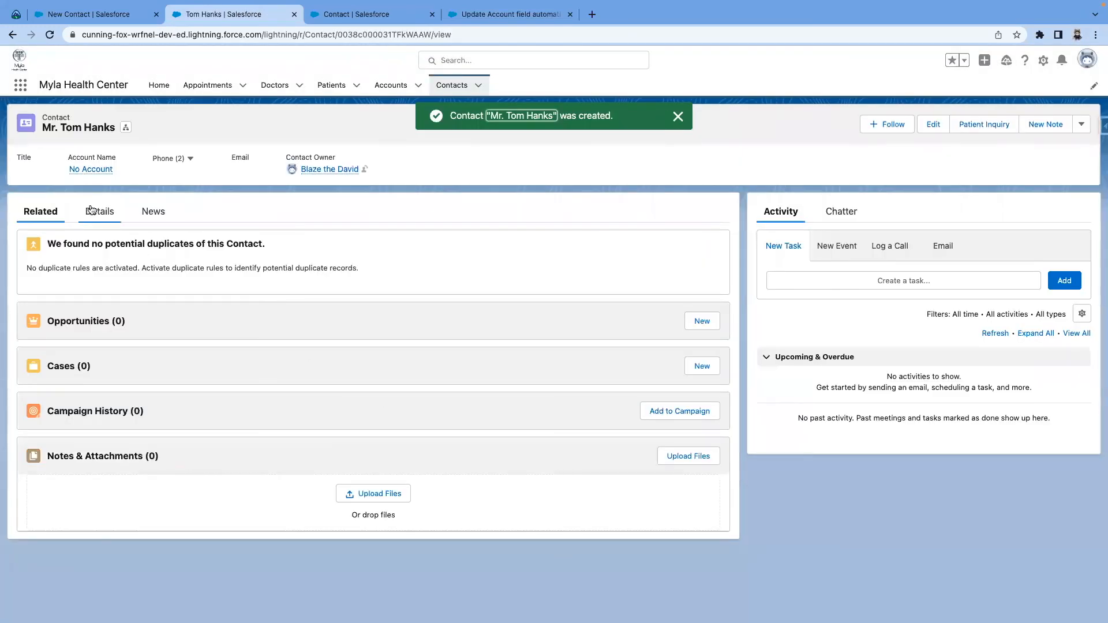
- Check the Account Name in the new contact's details and open the linked account to examine its related contacts
click(98, 211)
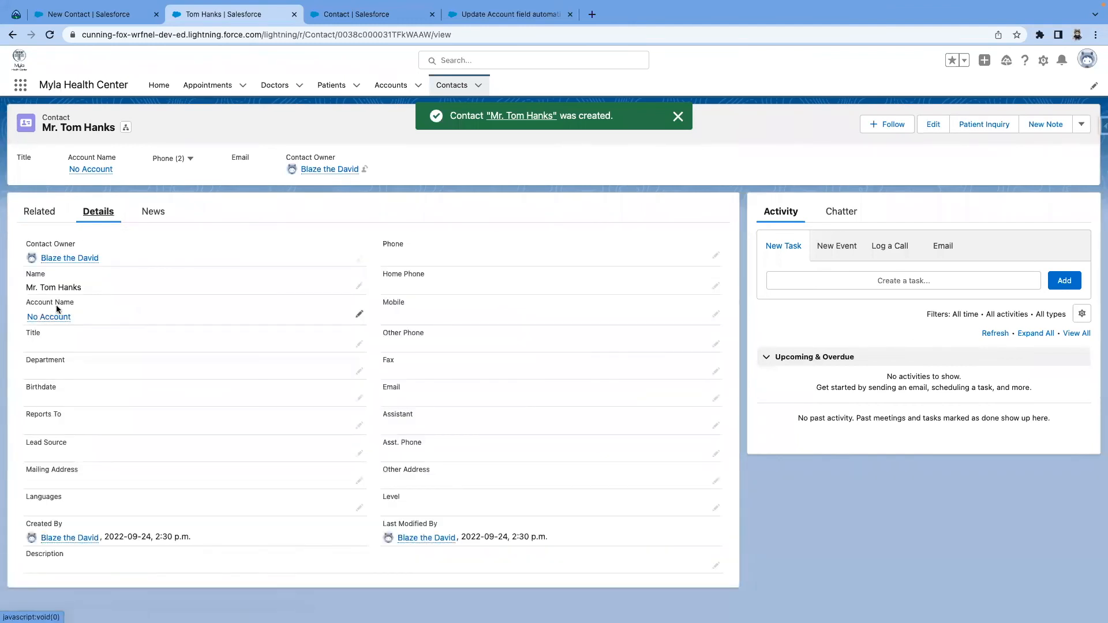
click(62, 320)
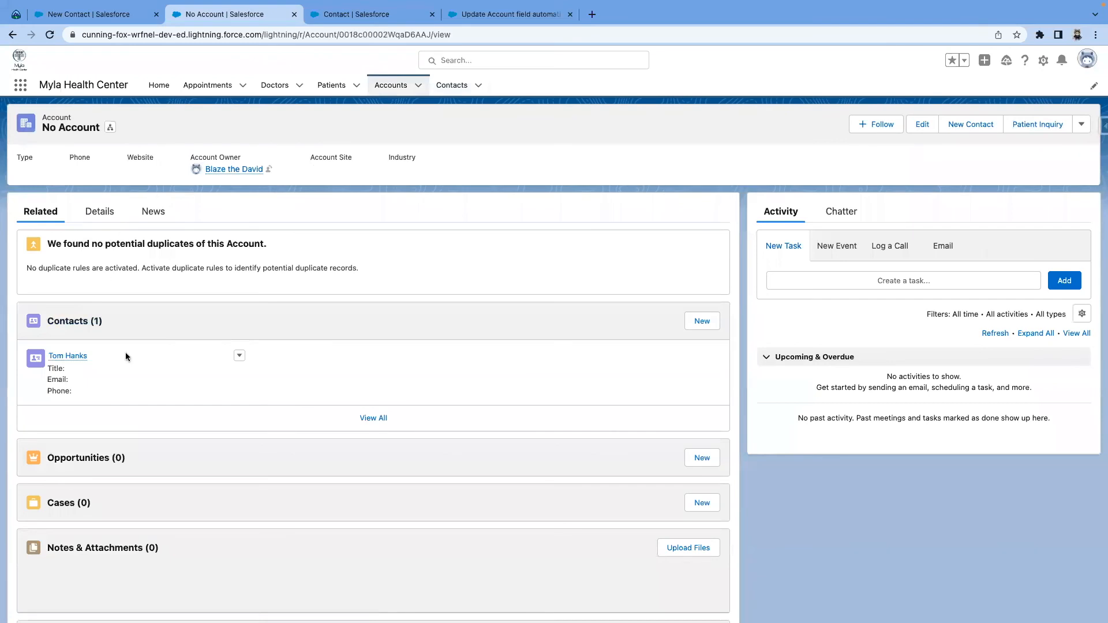